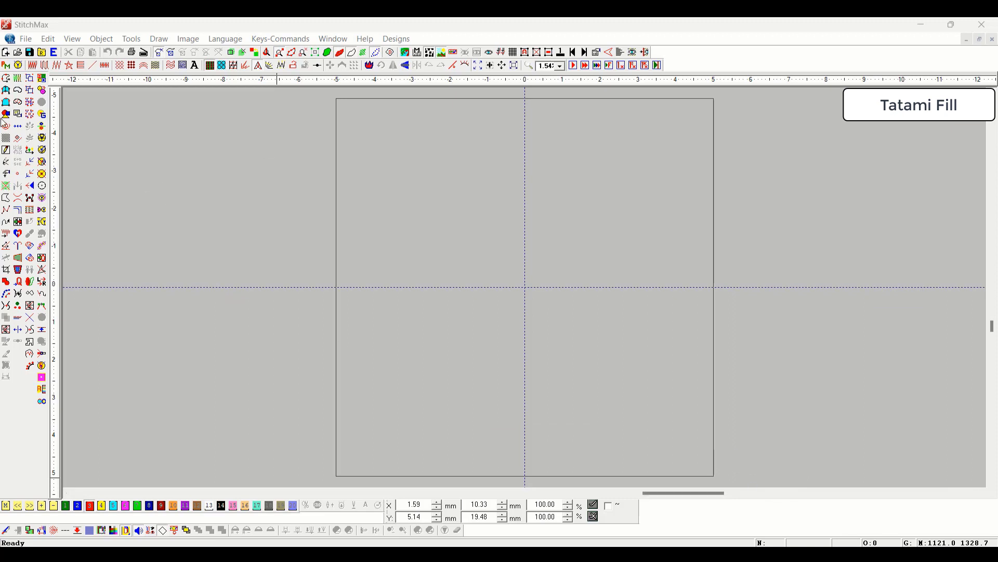
- Draw a curved leaf shape about 20 mm wide and 33 mm high in the upper part of the hoop
key(F11)
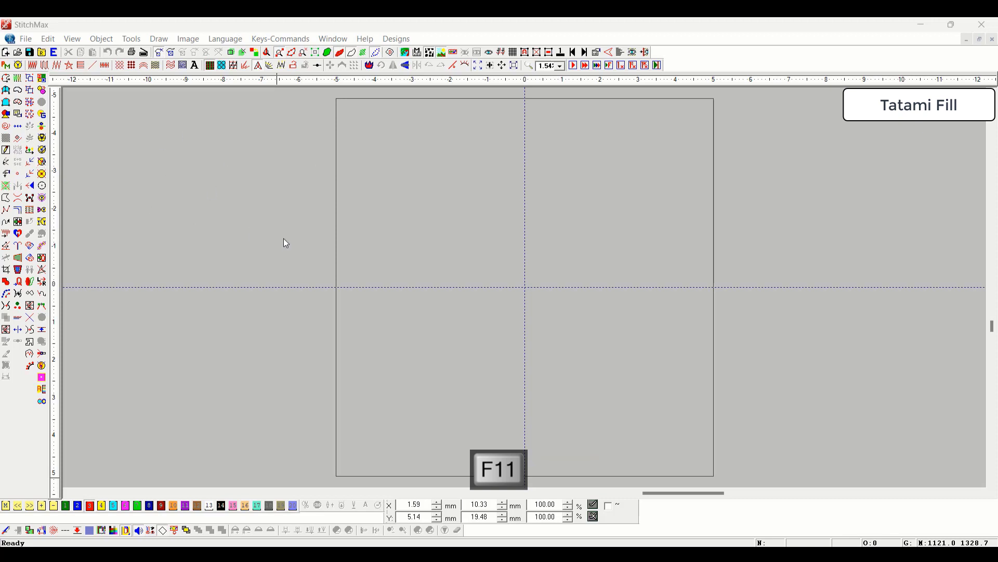
click(272, 225)
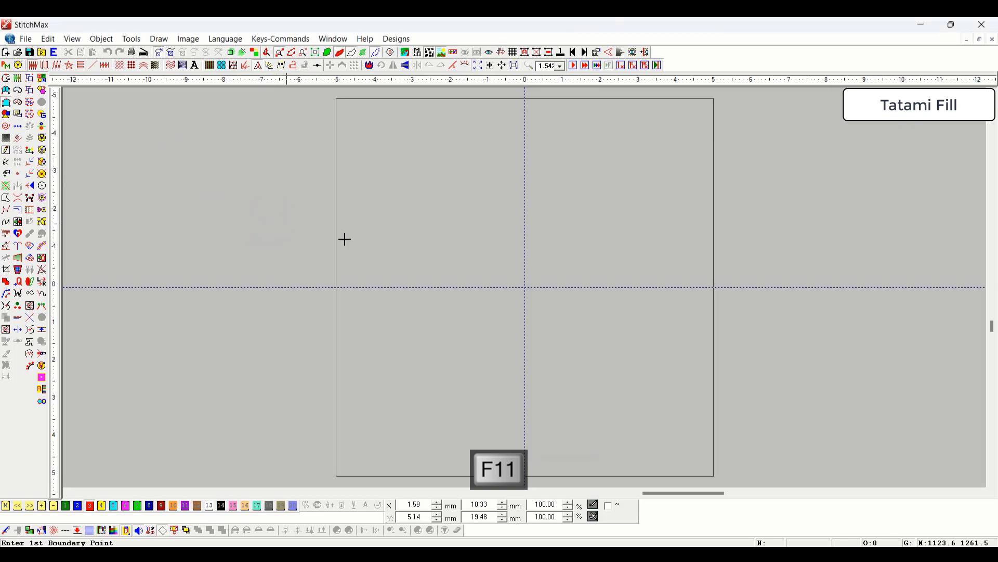
click(466, 280)
right_click(422, 228)
click(432, 158)
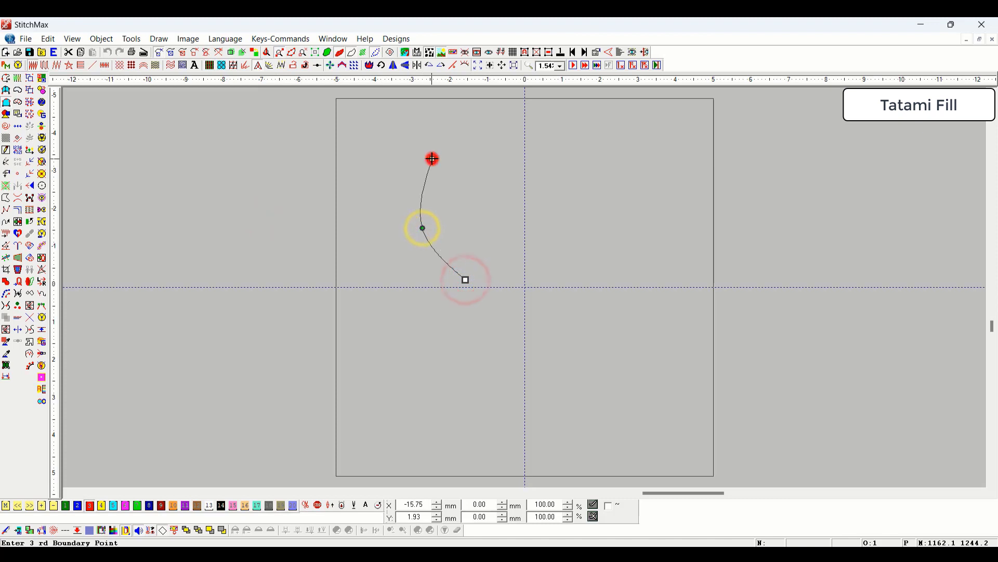
click(483, 276)
right_click(495, 223)
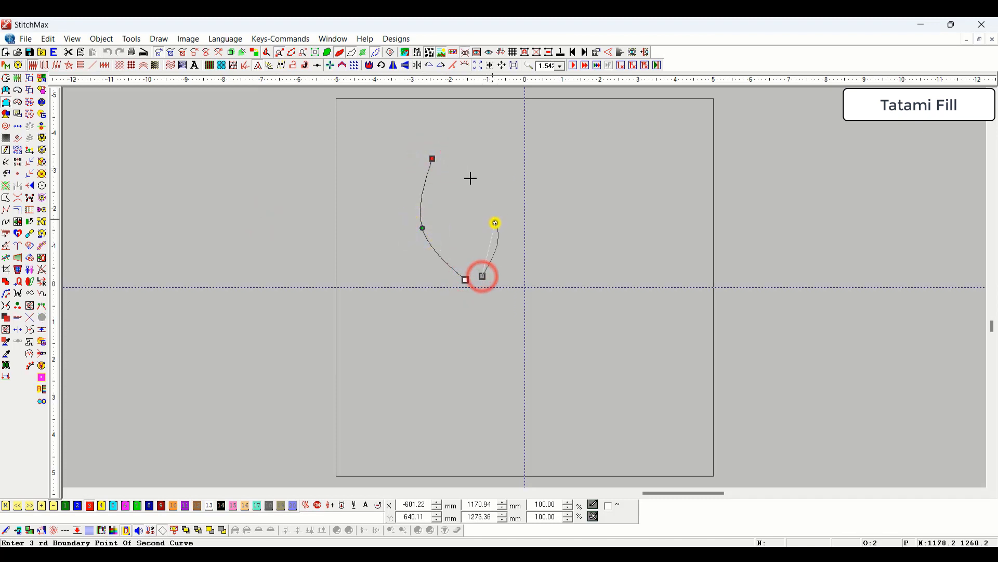
click(448, 154)
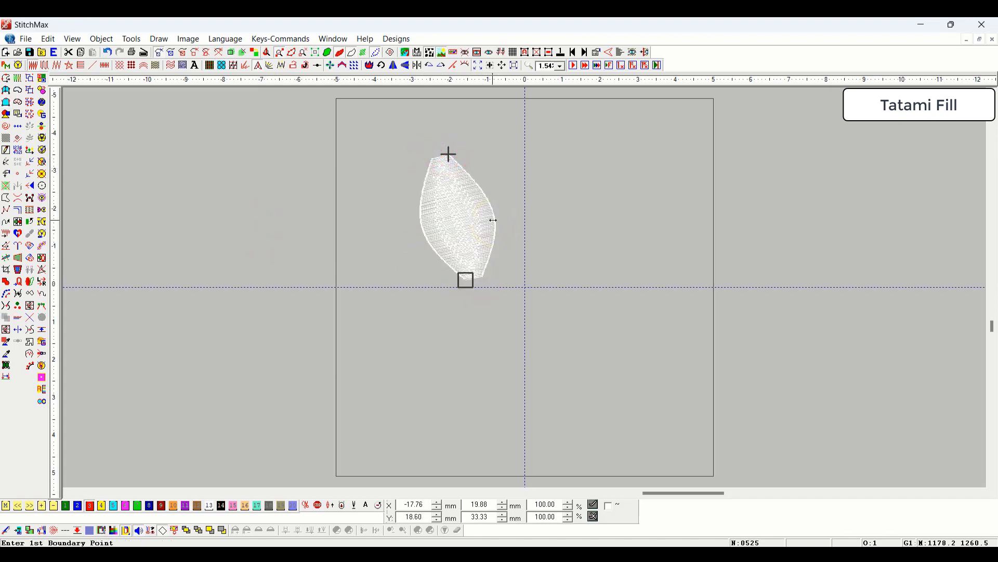
- Show the stitches in realistic view and scale the leaf down to about 9.7 by 16.1 mm
drag(501, 152, 399, 312)
key(t)
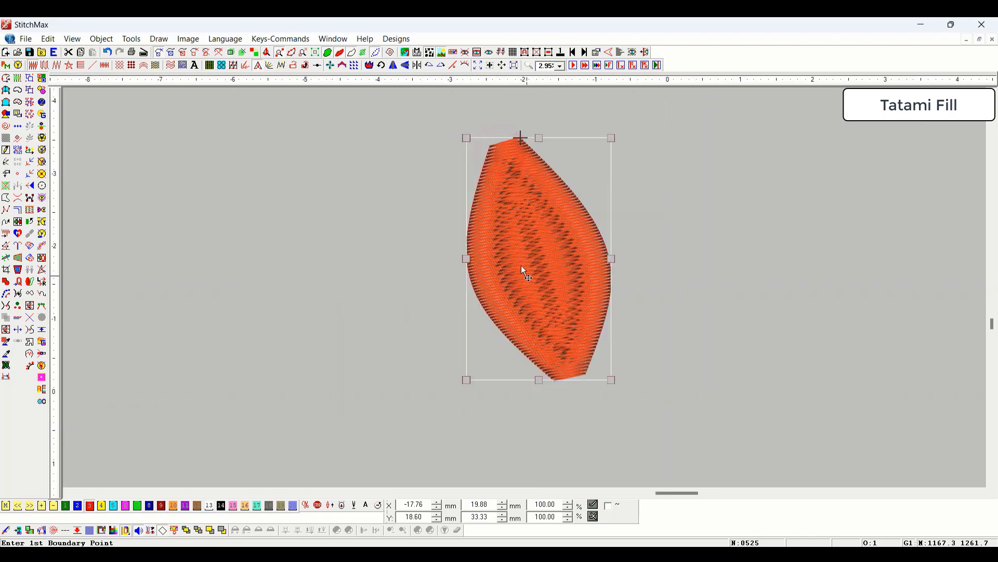
key(z)
drag(433, 137, 698, 390)
click(597, 92)
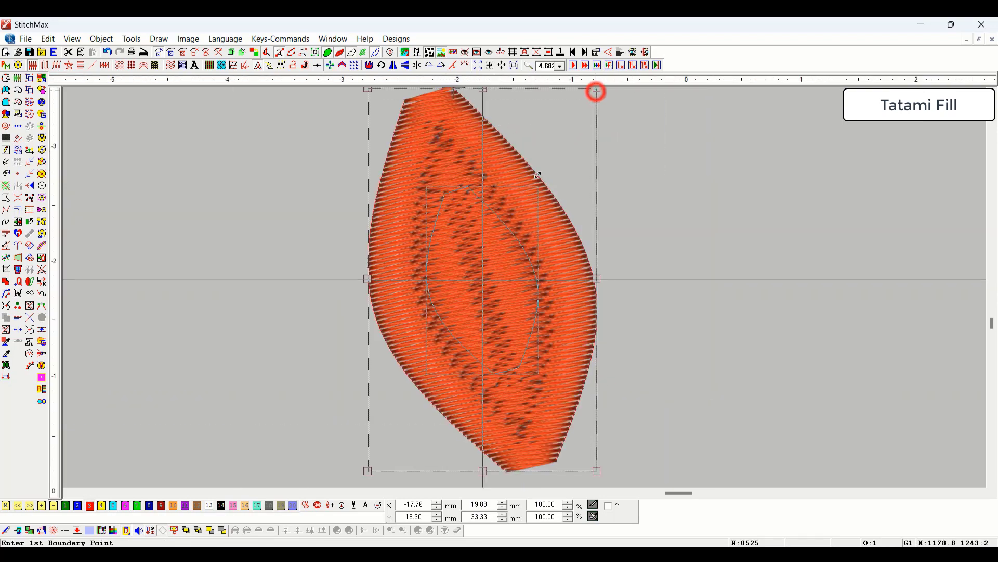
scroll(692, 286, down, 2)
- Convert the leaf's stitch type to Tatami fill
click(657, 269)
scroll(498, 249, up, 4)
click(480, 183)
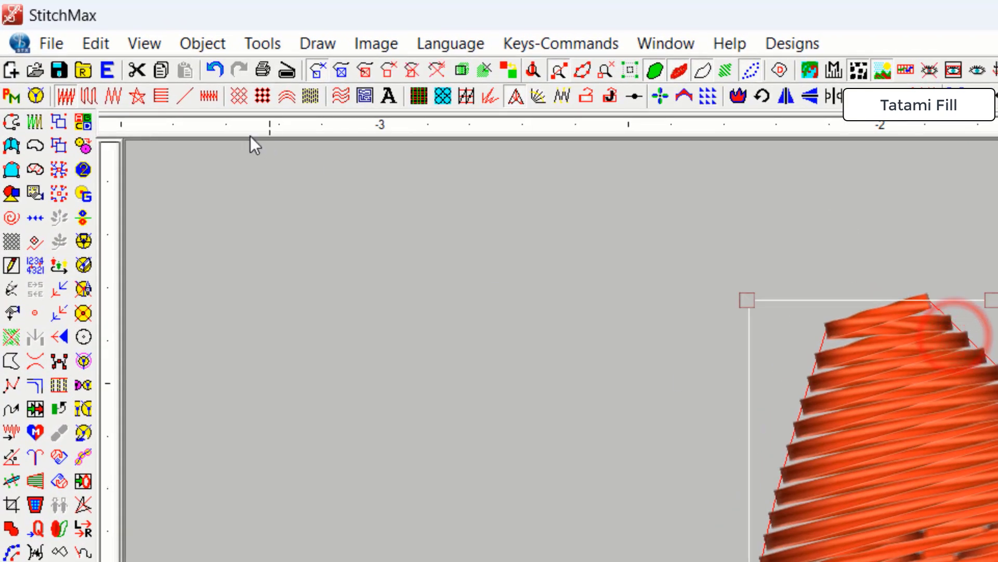
click(95, 98)
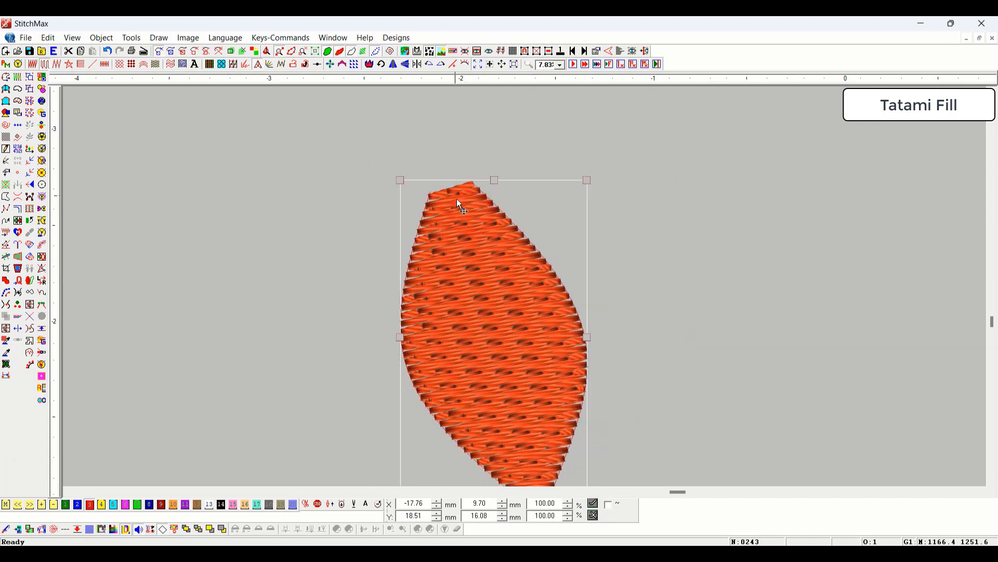
drag(349, 144, 656, 420)
scroll(632, 395, down, 1)
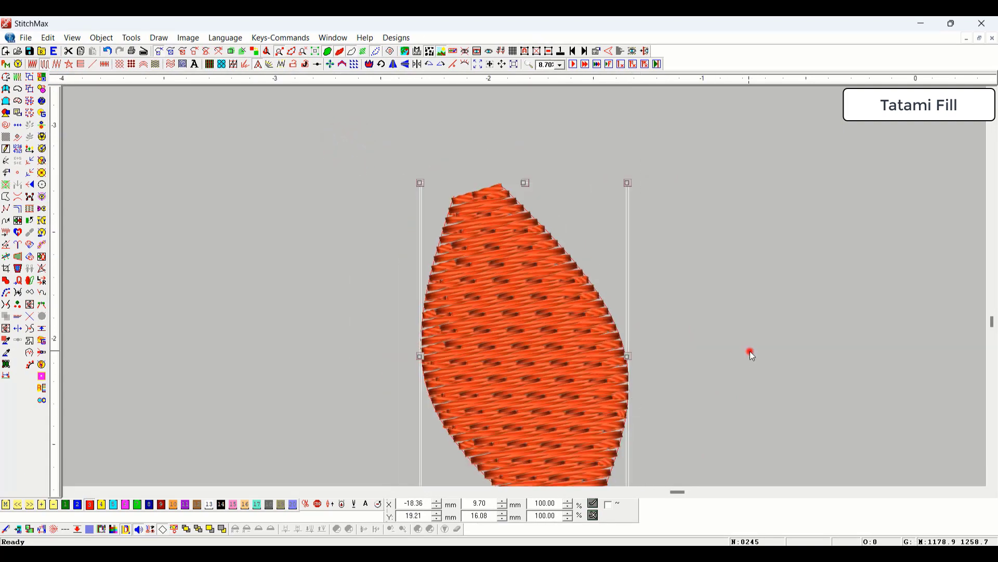
- Switch off the realistic view and set the leaf's Tatami stitch spacing to 1 mm
click(750, 351)
key(t)
click(531, 299)
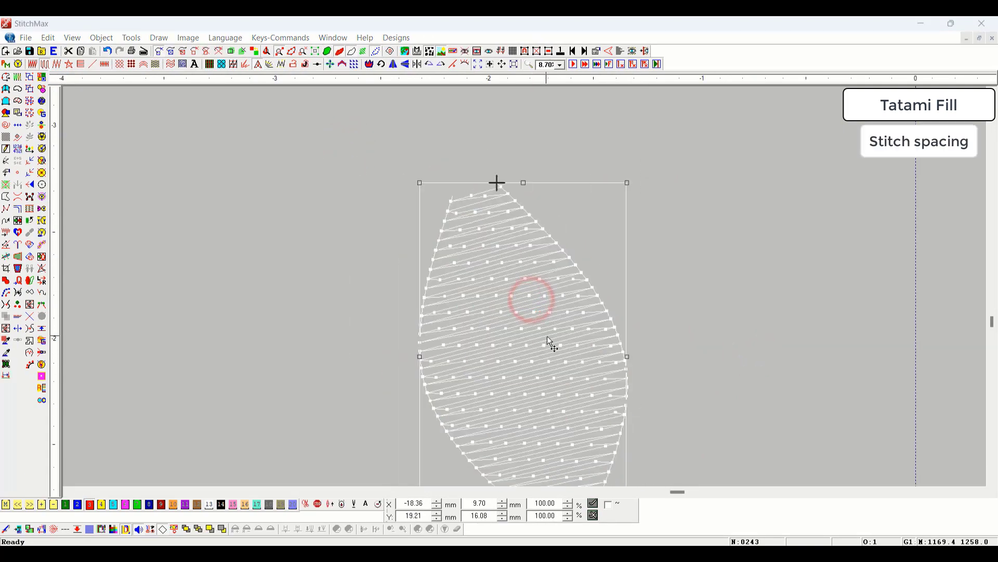
key(p)
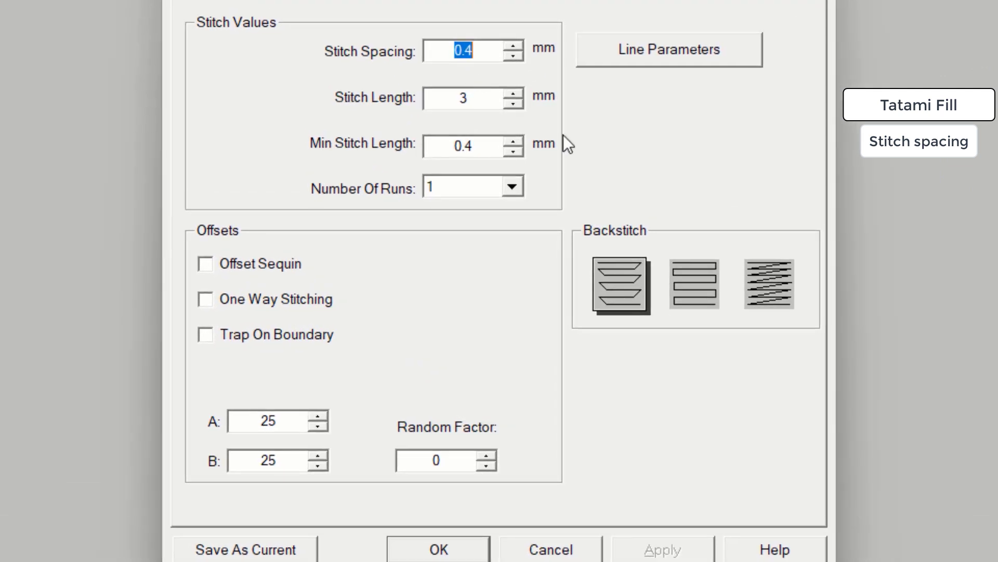
text(1)
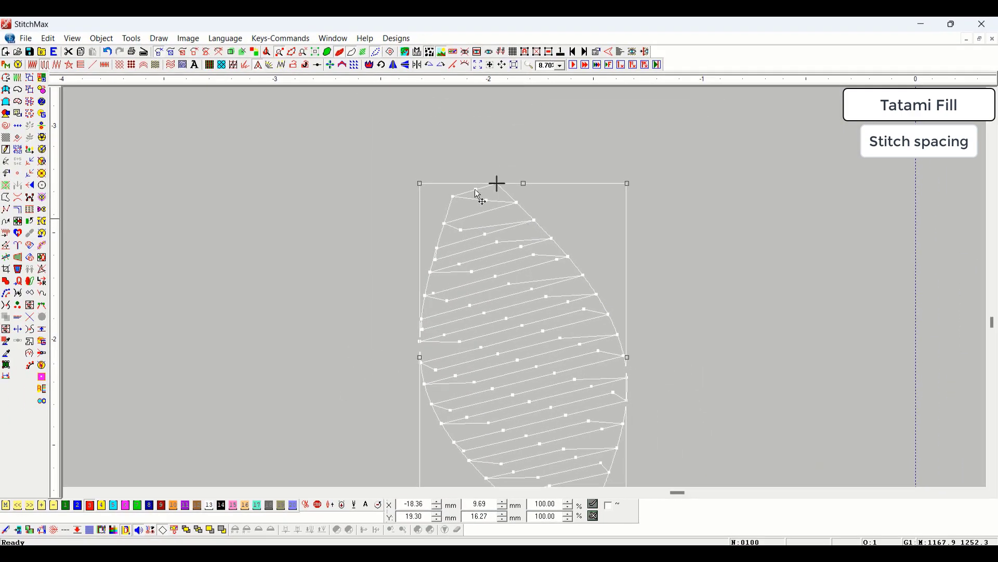
- Enlarge the Tatami-filled leaf to about 14.2 by 23.3 mm
double_click(611, 313)
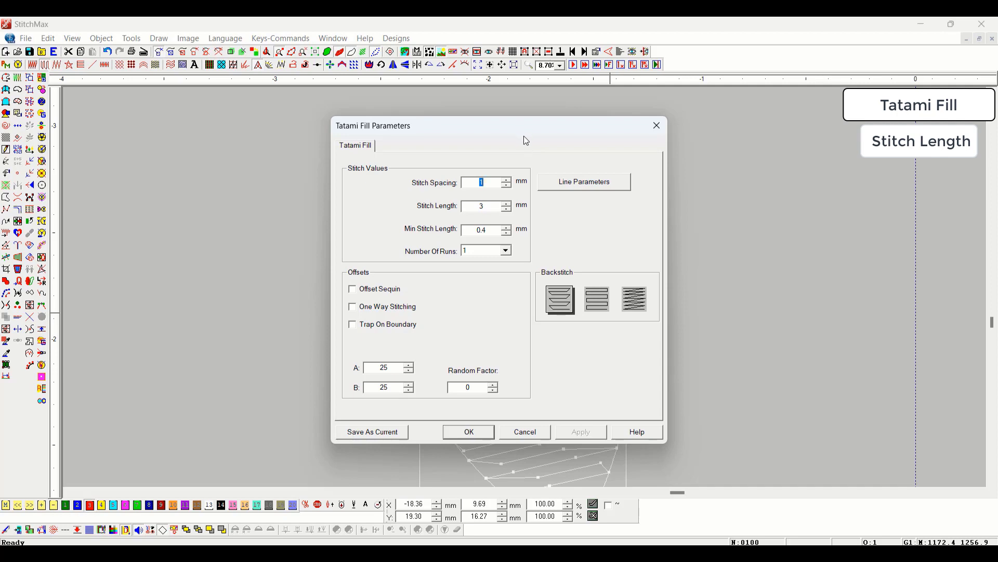
key(Escape)
scroll(617, 314, down, 2)
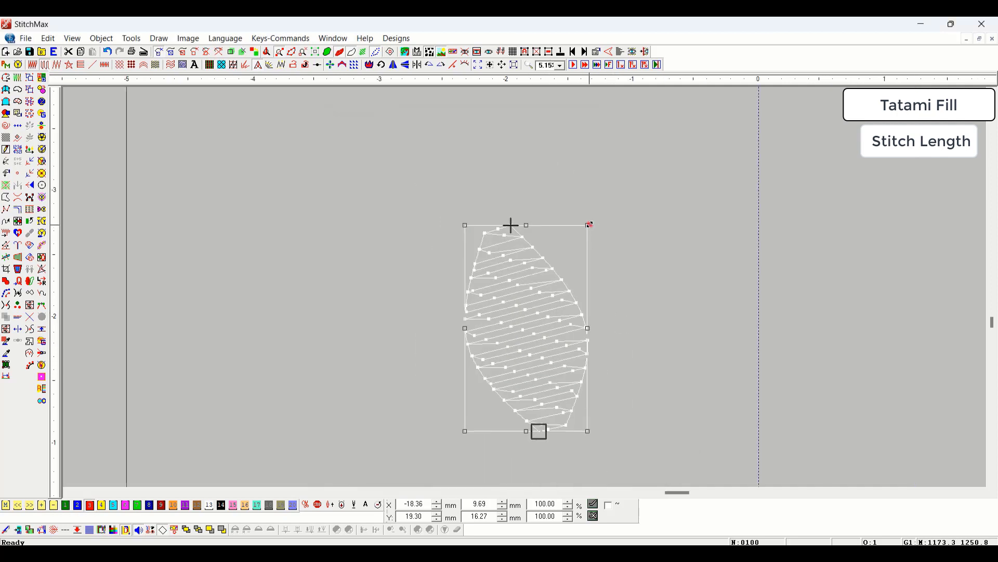
drag(589, 224, 730, 136)
scroll(657, 192, down, 1)
drag(664, 194, 475, 316)
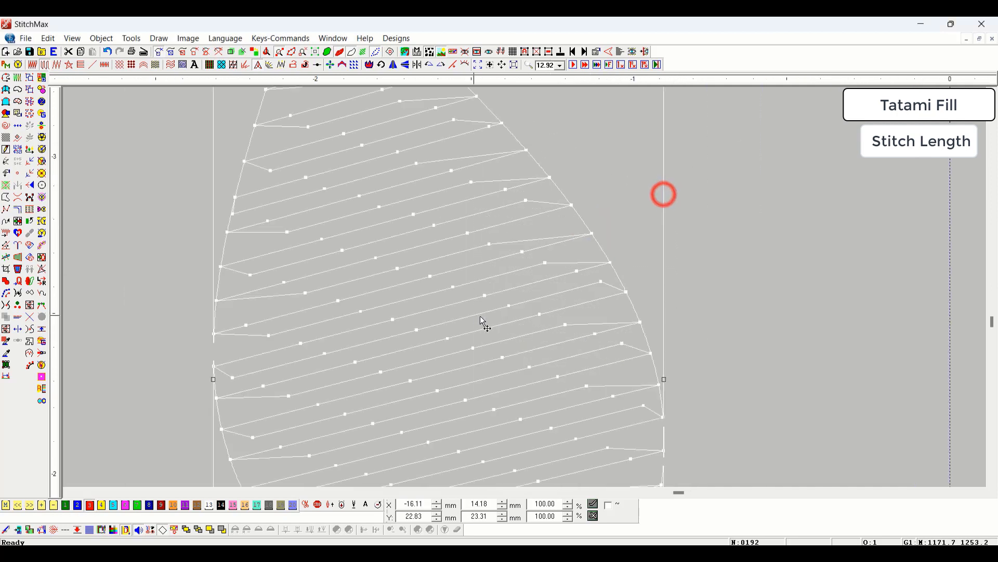
- Set the leaf's Tatami stitch length to 5 mm and check the spacing of the stitch points
drag(488, 223, 367, 347)
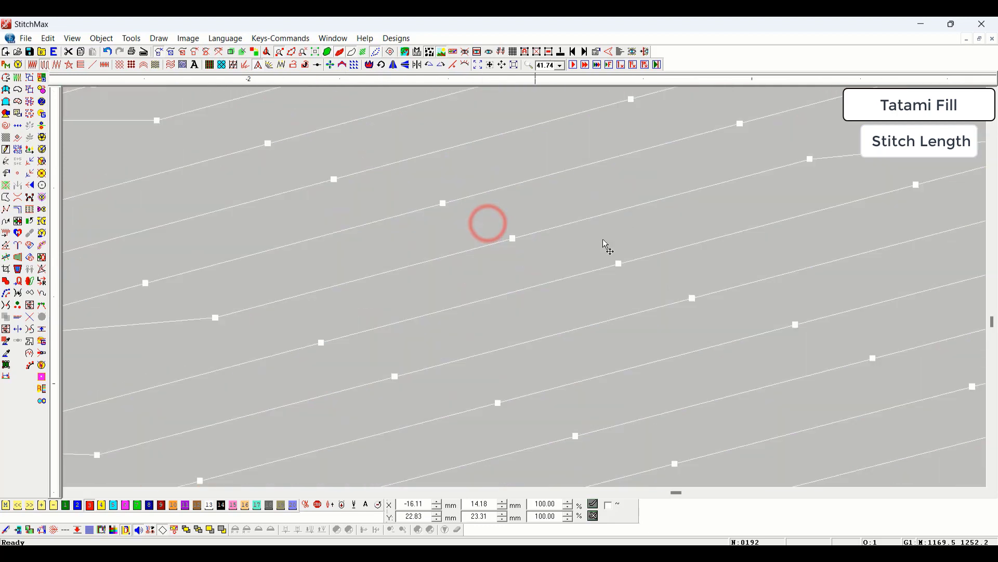
drag(513, 240, 807, 163)
scroll(808, 161, down, 2)
scroll(783, 180, down, 1)
double_click(785, 183)
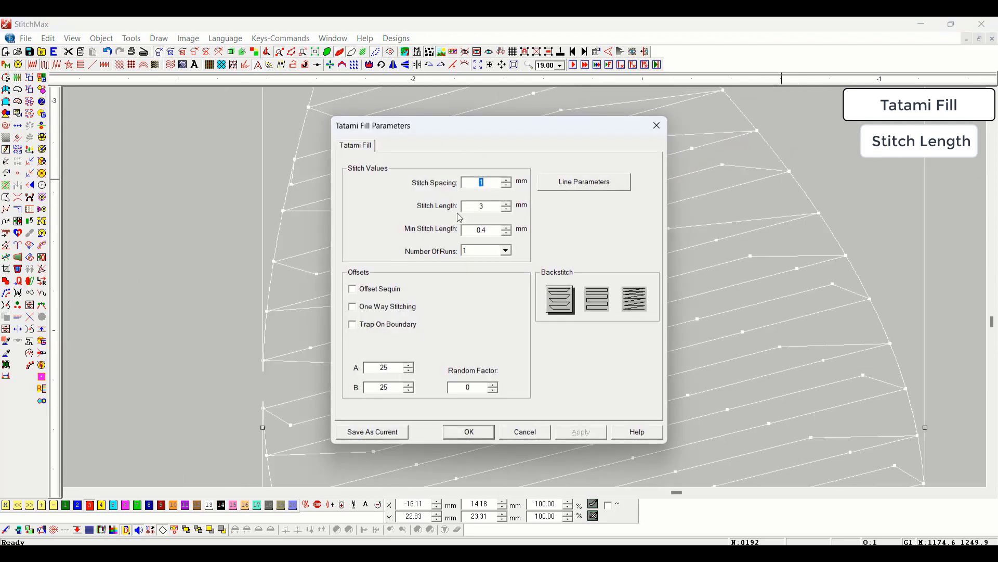
double_click(476, 208)
key(Return)
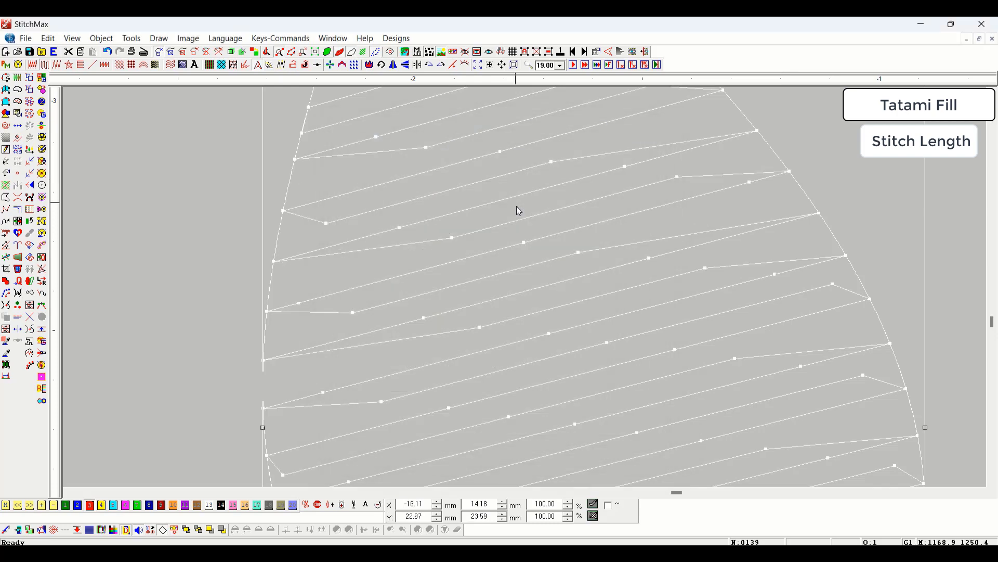
scroll(516, 206, down, 1)
drag(591, 329, 842, 264)
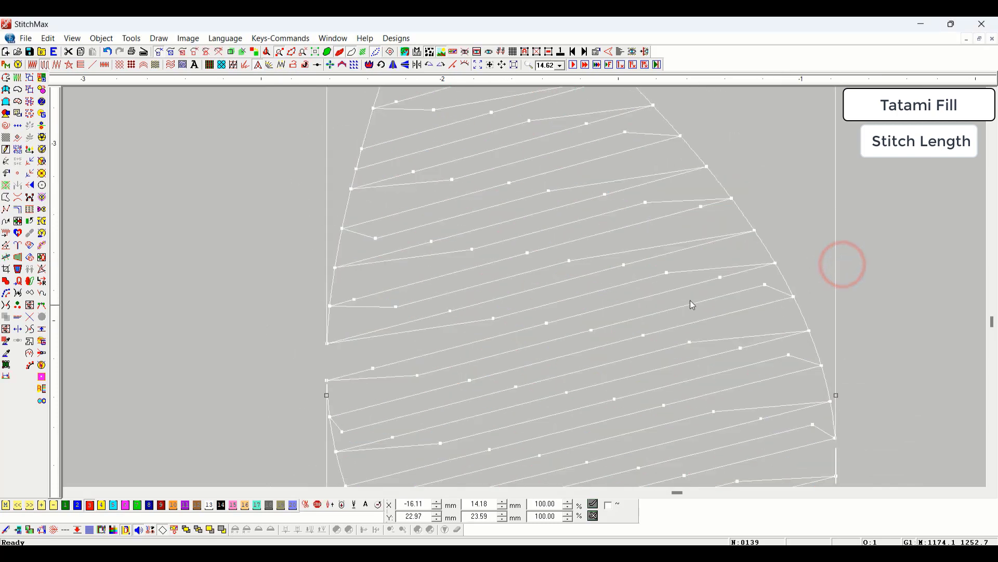
drag(452, 311, 619, 281)
key(F6)
key(F6)
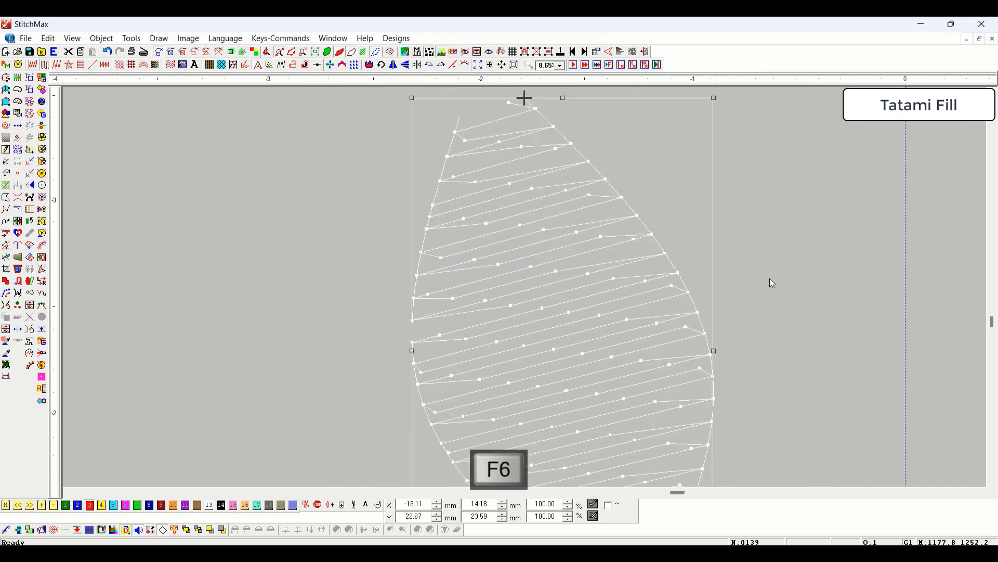
- Draw a second leaf about 11 by 20 mm beside the first one, filled with horizontal Tatami stitches
click(850, 258)
key(F6)
key(F6)
click(838, 382)
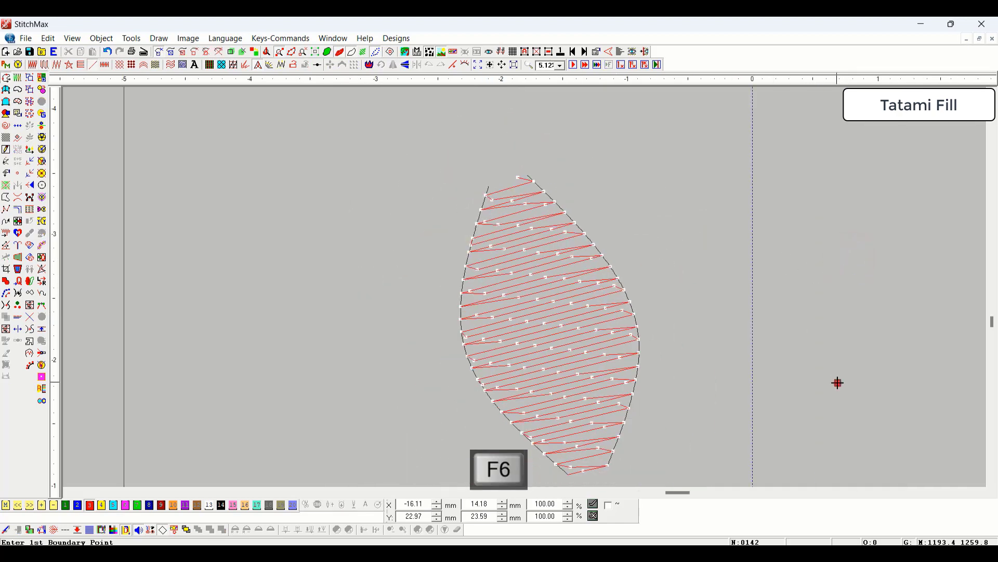
right_click(730, 261)
click(765, 131)
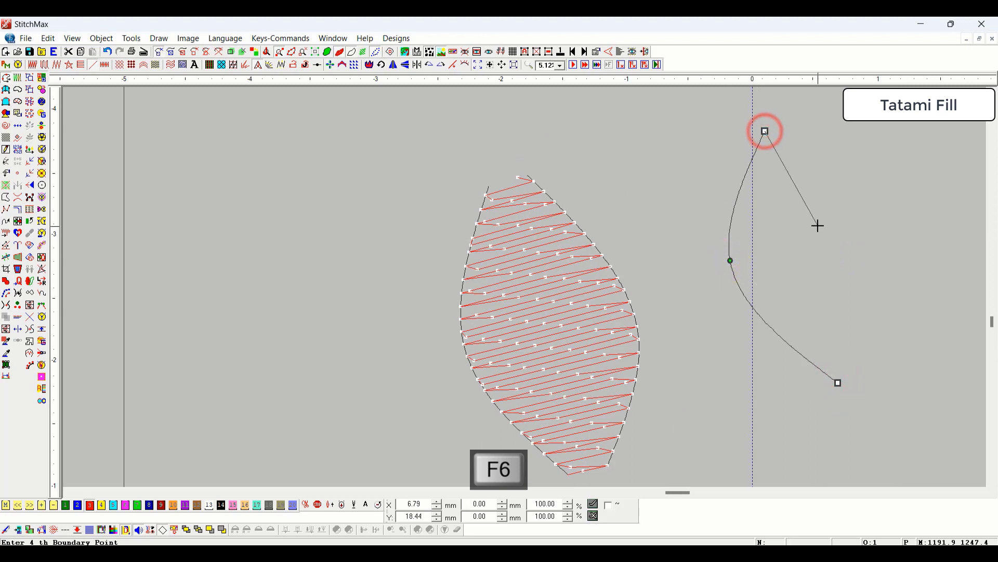
key(space)
key(Return)
key(F6)
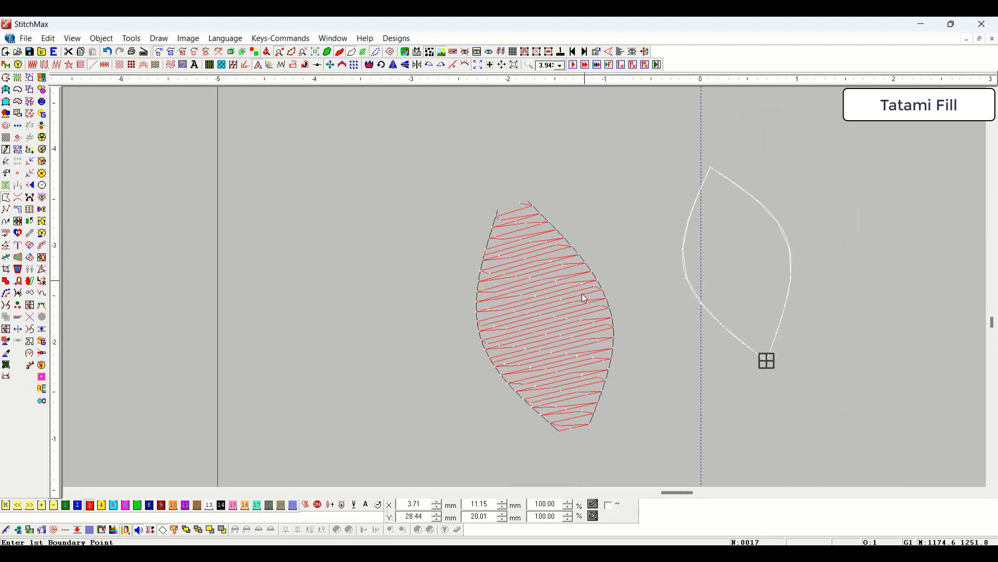
click(580, 296)
click(655, 174)
key(F6)
- Examine both leaves in realistic view and check the Number of Runs parameter of the second leaf's fill
key(ctrl+a)
key(t)
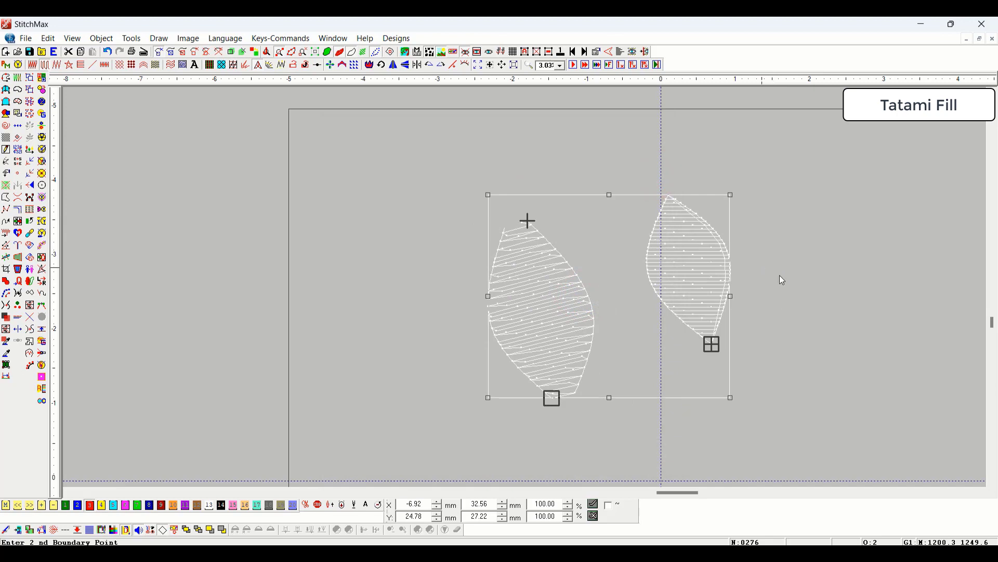
click(847, 278)
key(z)
drag(749, 203, 659, 320)
key(3)
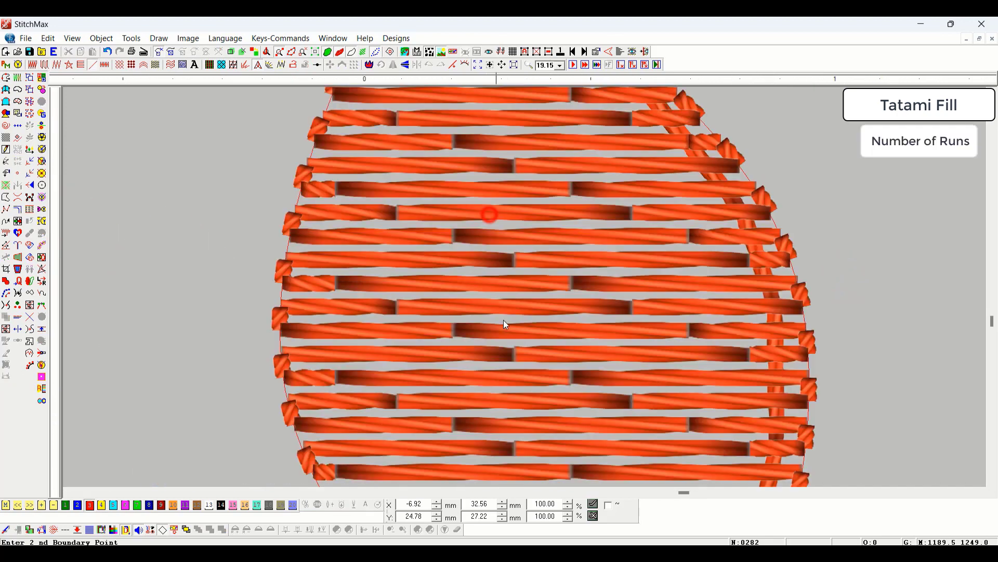
click(508, 314)
key(t)
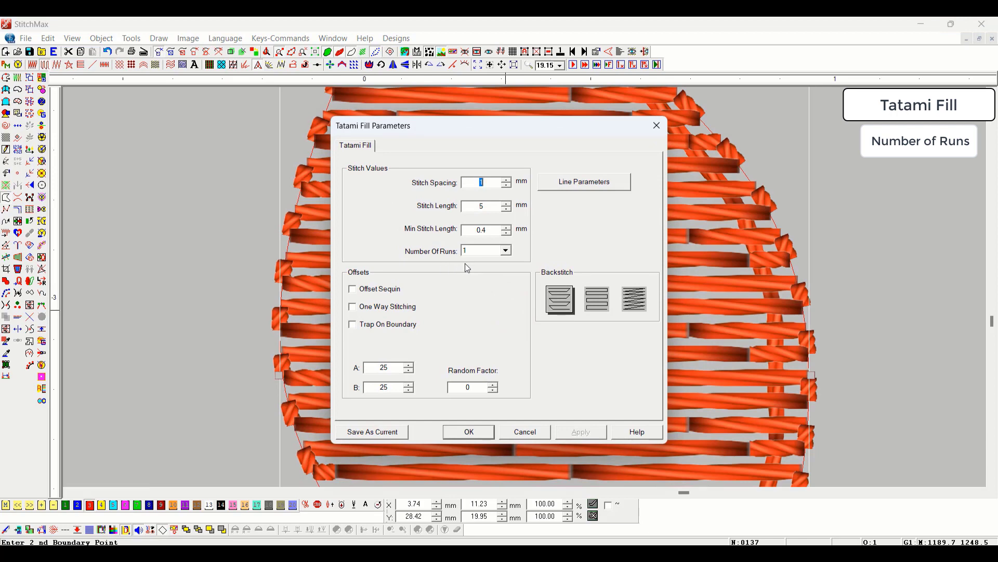
key(Escape)
scroll(569, 308, down, 4)
click(402, 300)
click(275, 342)
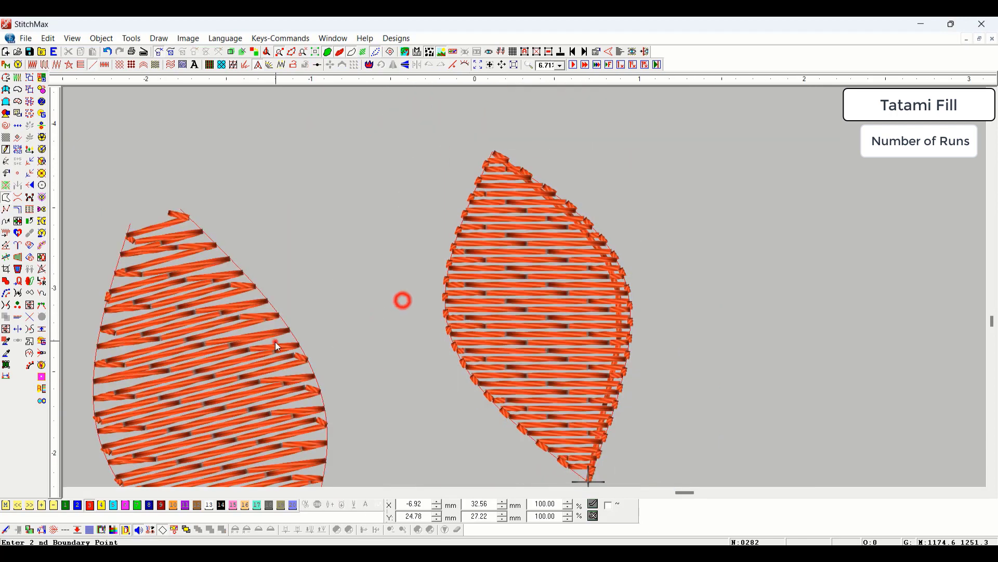
- Return to the plain stitch view and shrink the first leaf to about 4.8 by 8.1 mm
scroll(310, 370, down, 1)
key(3)
key(z)
drag(350, 215, 273, 494)
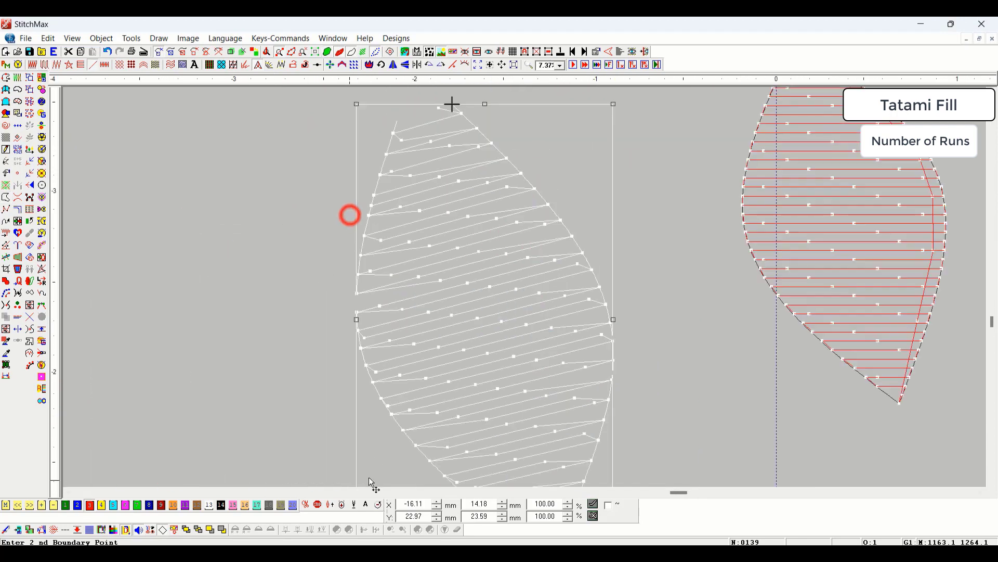
scroll(507, 306, down, 2)
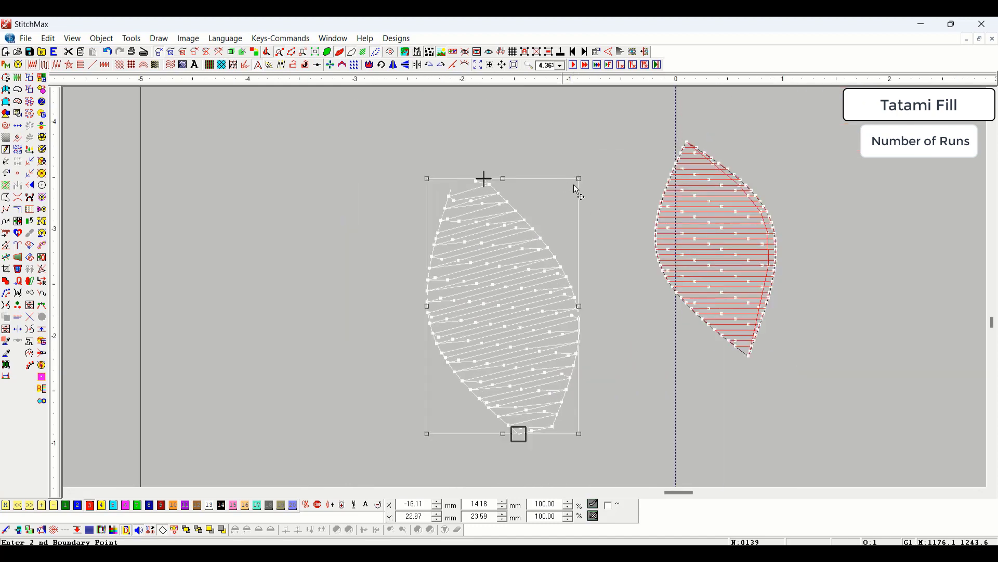
drag(579, 178, 479, 347)
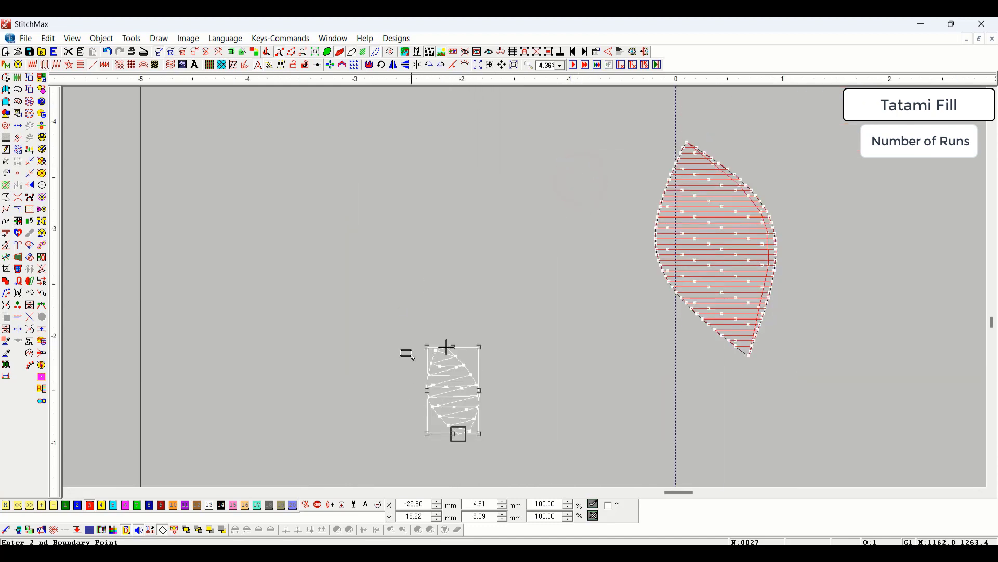
drag(402, 309, 477, 432)
drag(582, 381, 589, 356)
scroll(598, 380, down, 1)
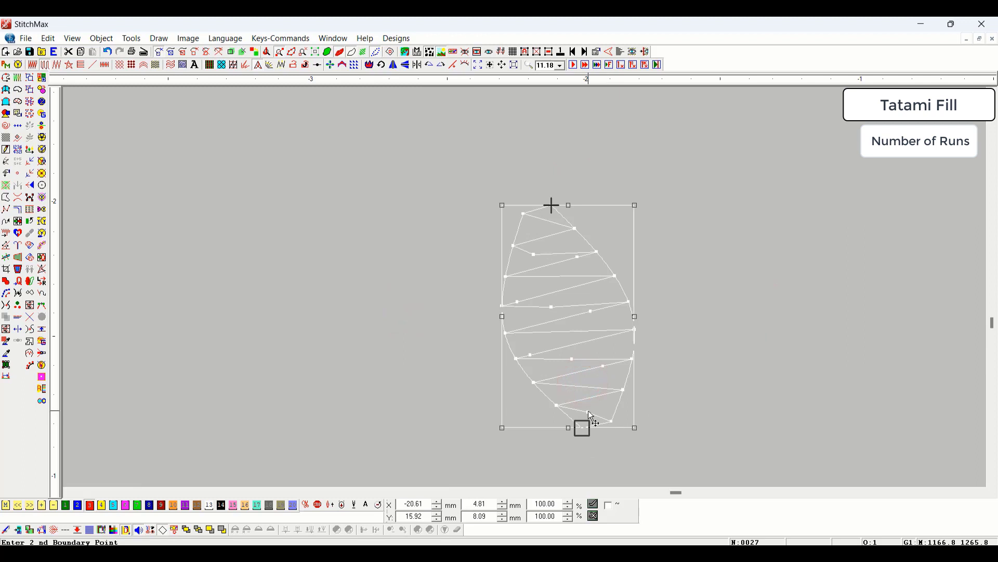
- Set the number of runs of the small leaf's Tatami fill to 3
key(alt+Return)
click(489, 250)
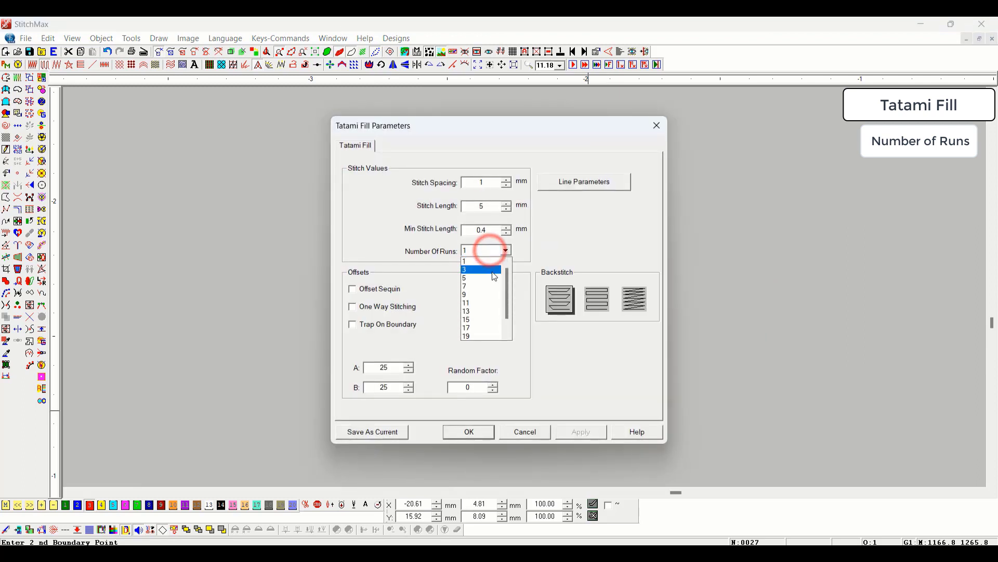
click(492, 271)
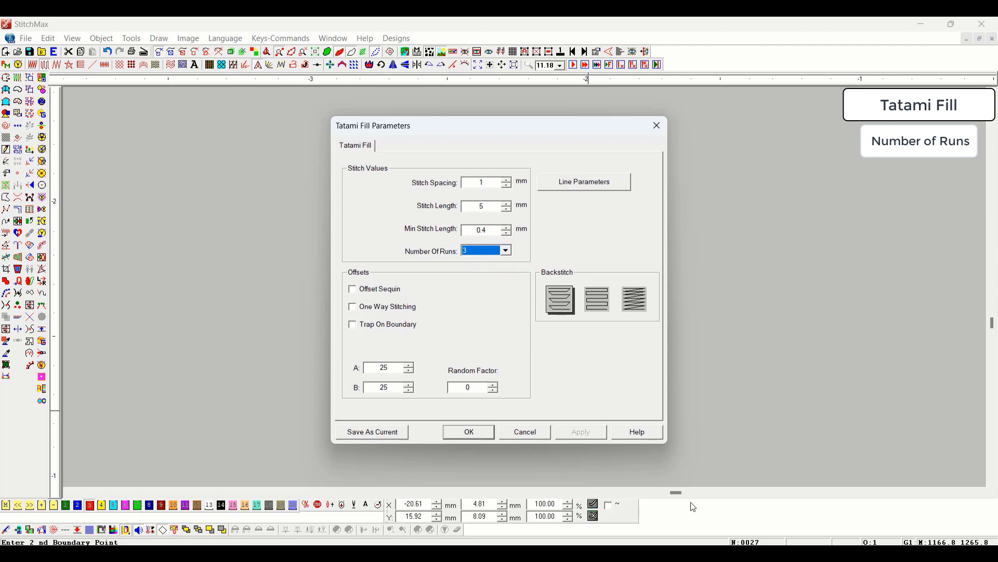
click(485, 433)
click(772, 367)
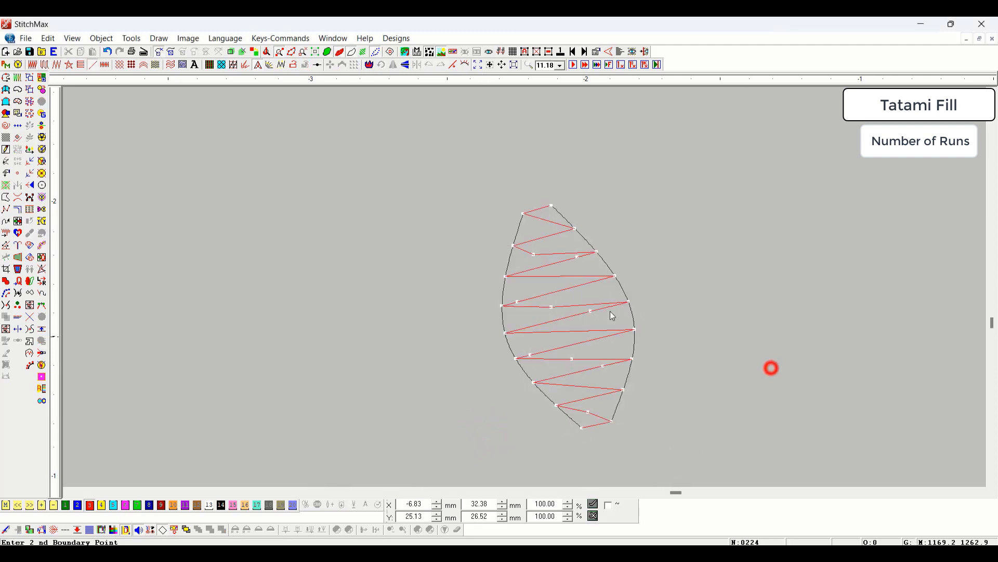
- Trace the small leaf's stitch sequence one stitch at a time from its lower tip towards the upper end
scroll(593, 448, down, 1)
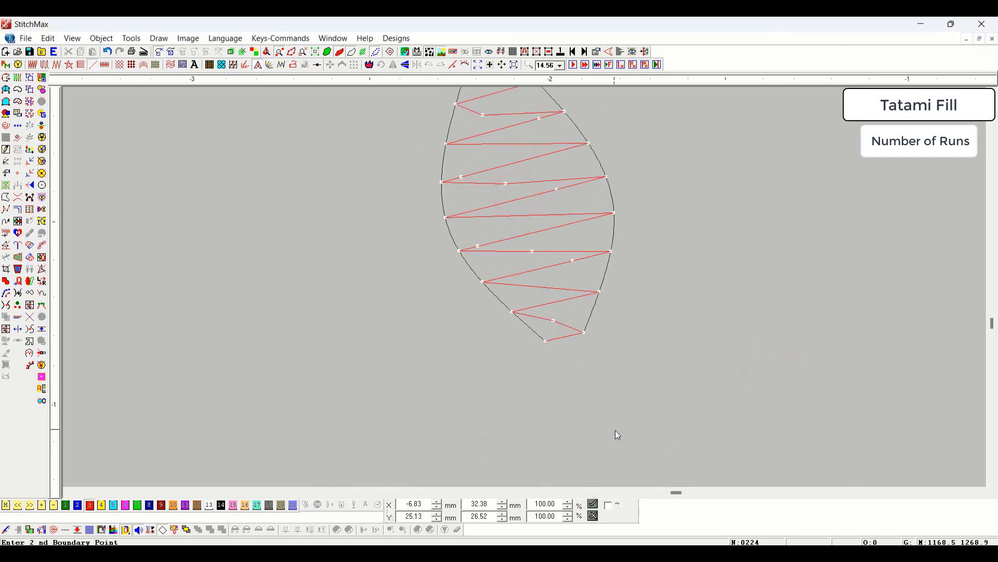
click(546, 342)
scroll(607, 375, down, 1)
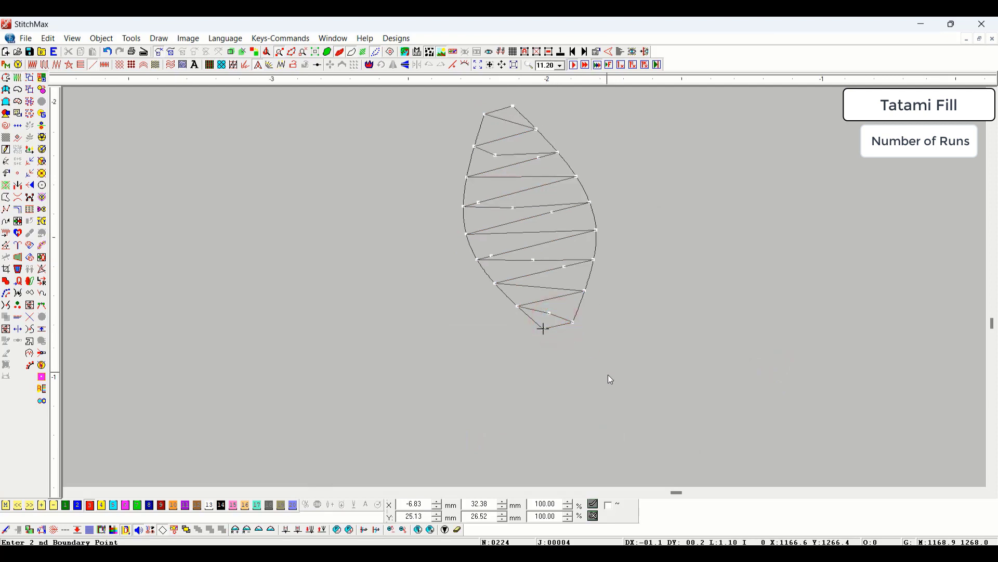
key(Right)
key(Right)
key(Right)
key(Right)
key(Right)
key(Right)
key(Right)
key(Right)
key(Right)
key(Right)
key(Right)
key(Right)
key(Right)
key(Right)
key(Right)
key(Right)
key(Right)
key(Right)
key(Right)
key(Right)
key(Right)
key(Right)
key(Right)
key(Right)
key(Right)
key(Right)
key(Right)
key(Right)
key(Right)
key(Right)
key(Right)
key(Right)
key(Right)
key(Right)
key(Right)
key(Right)
key(Right)
key(Right)
key(Right)
key(Right)
key(Right)
key(Right)
key(Right)
key(Right)
key(Right)
key(Right)
key(Right)
key(Right)
key(Right)
key(Right)
key(Right)
key(Right)
key(Right)
key(Right)
key(Right)
key(Right)
key(Right)
key(Right)
key(Right)
key(Right)
key(Right)
key(Right)
key(Right)
key(Right)
key(Right)
key(Right)
key(Right)
key(Right)
key(Right)
key(Right)
key(Right)
key(Right)
key(Right)
key(Right)
key(Right)
key(Right)
key(Right)
key(Right)
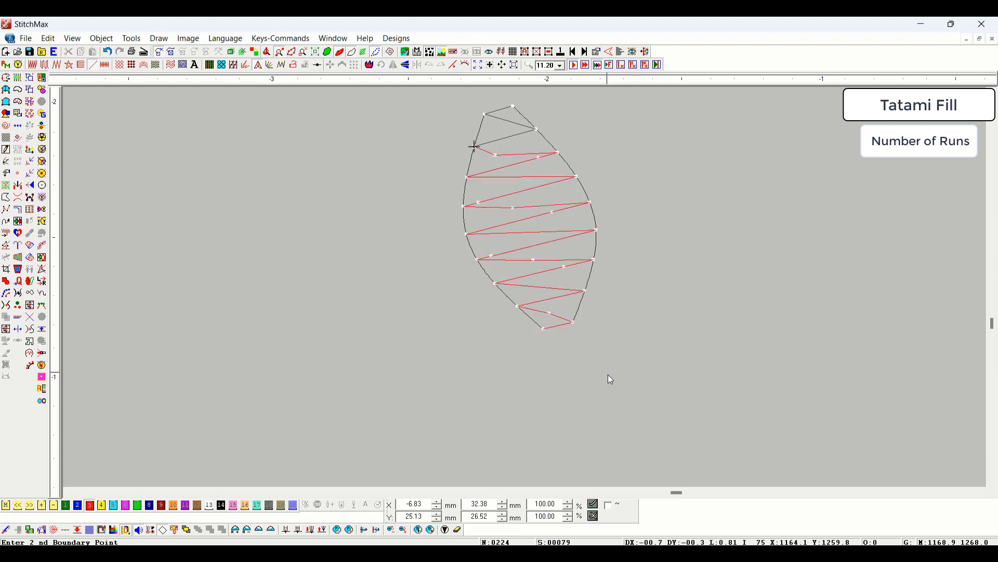
- Check the large leaf's Tatami parameters and examine its inner travel stitches close up in realistic and plain stitch views
scroll(609, 377, down, 5)
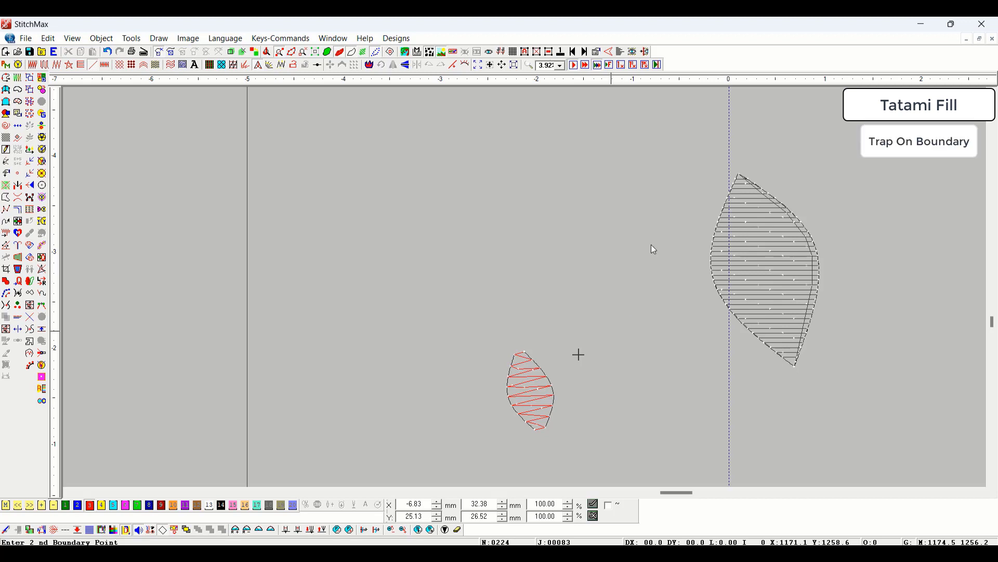
double_click(812, 268)
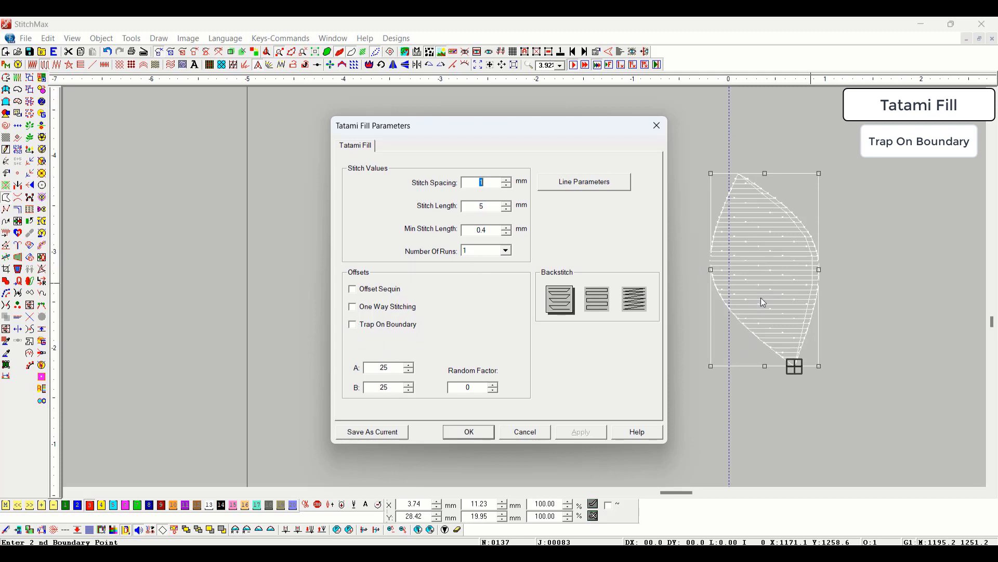
key(Escape)
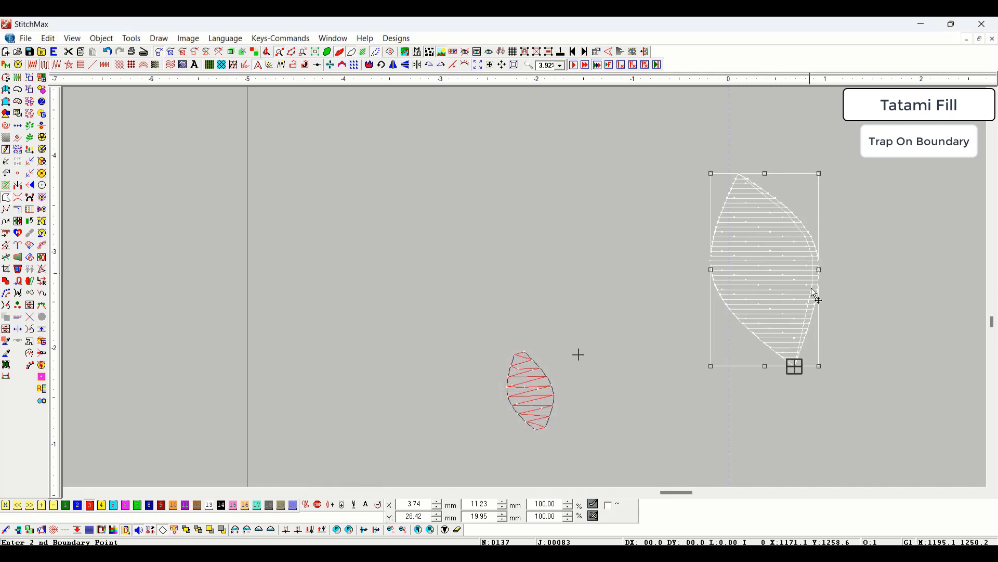
key(z)
drag(749, 187, 774, 331)
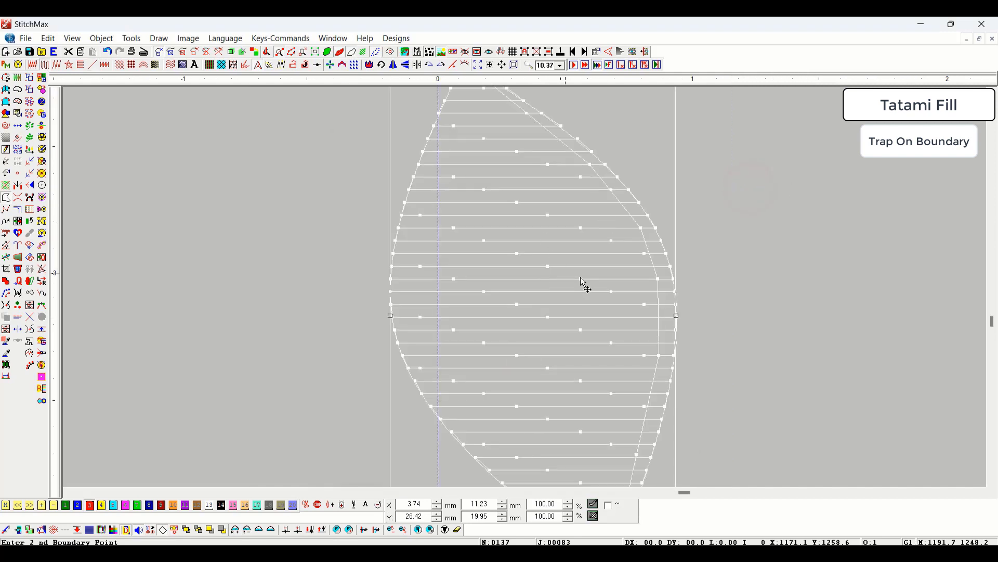
click(795, 272)
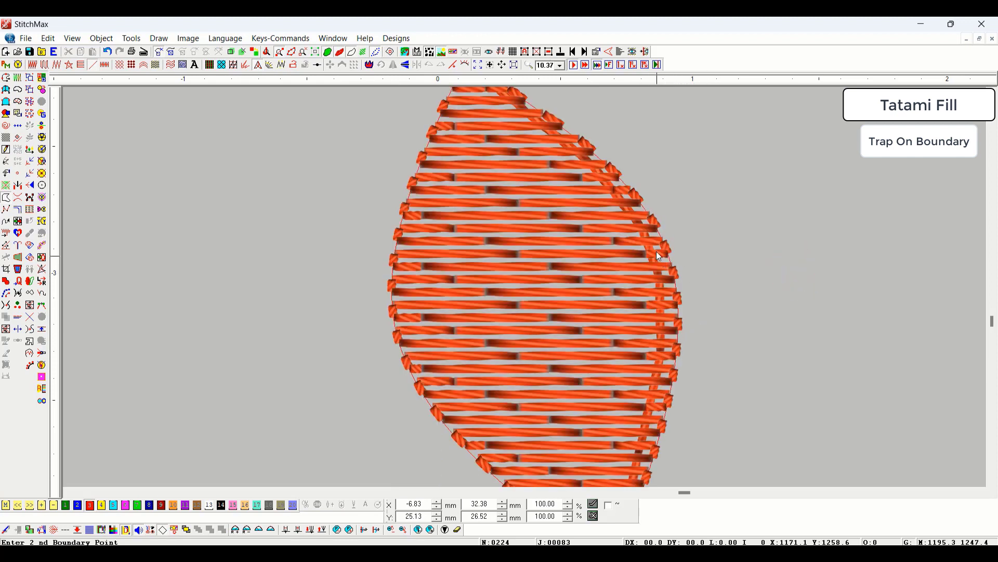
key(t)
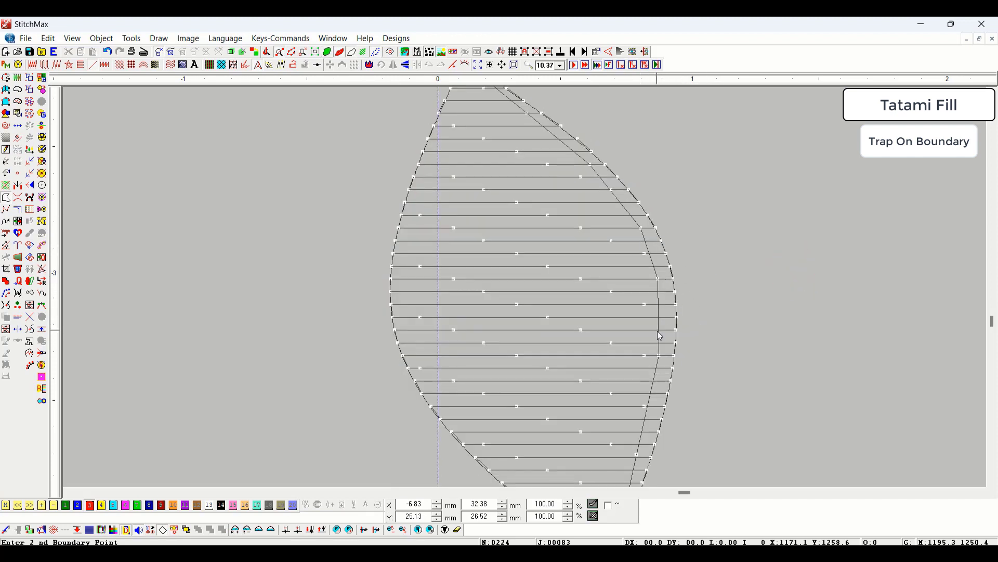
- Enable Trap On Boundary for the large leaf's Tatami fill
scroll(657, 331, down, 2)
click(596, 315)
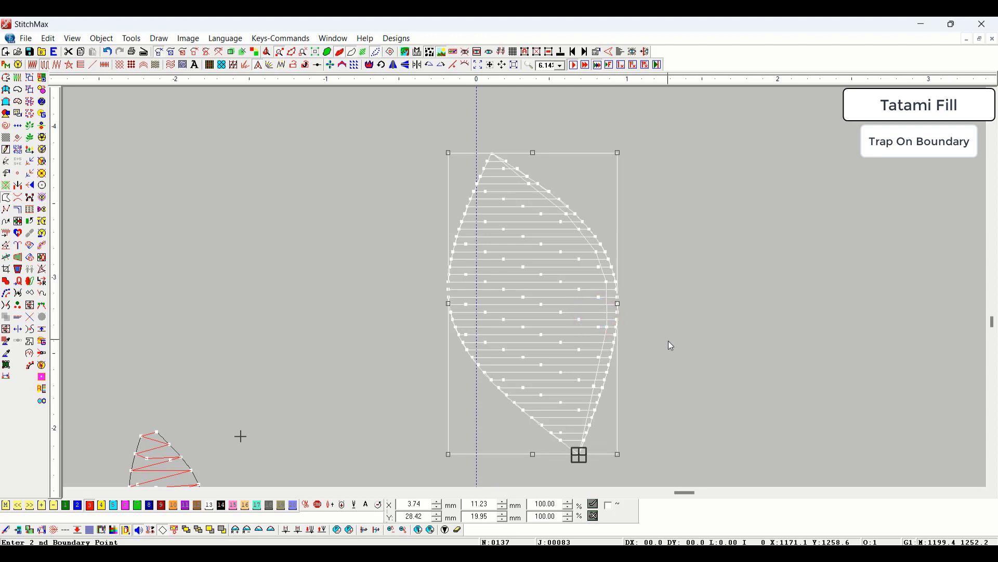
key(p)
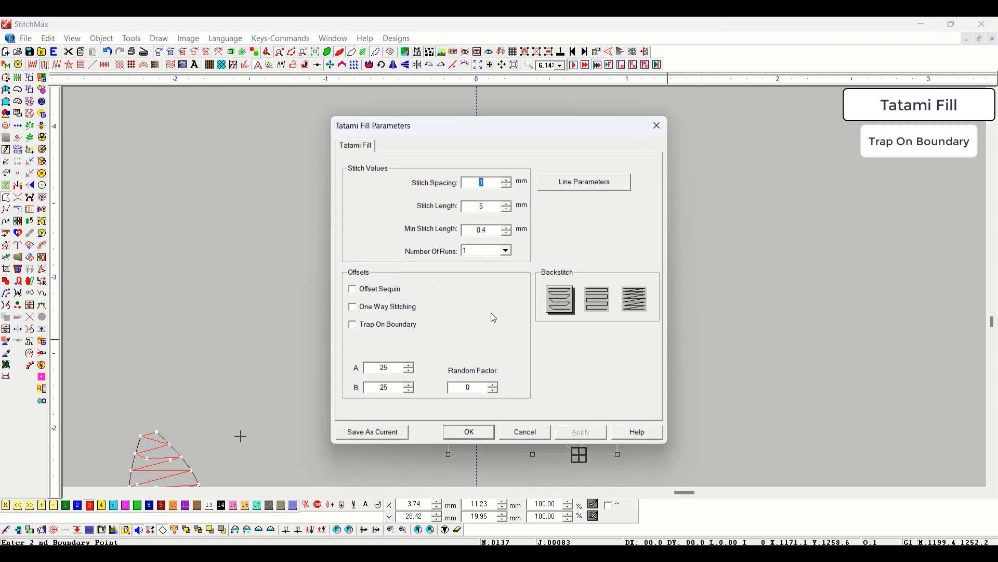
click(376, 327)
click(469, 432)
- Examine the large leaf's boundary stitching in realistic view and return to the plain stitch view
click(730, 358)
click(499, 181)
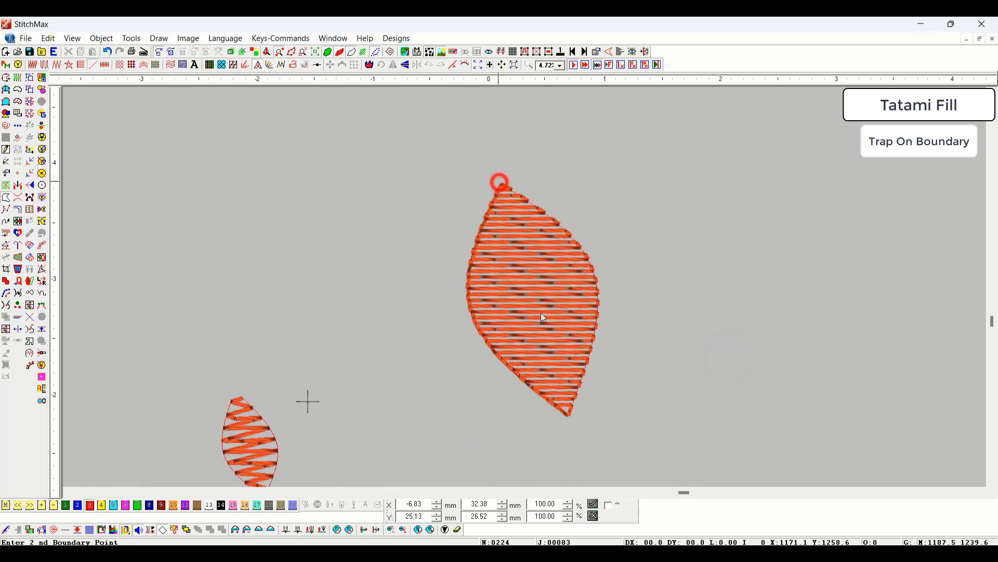
scroll(541, 313, up, 2)
key(t)
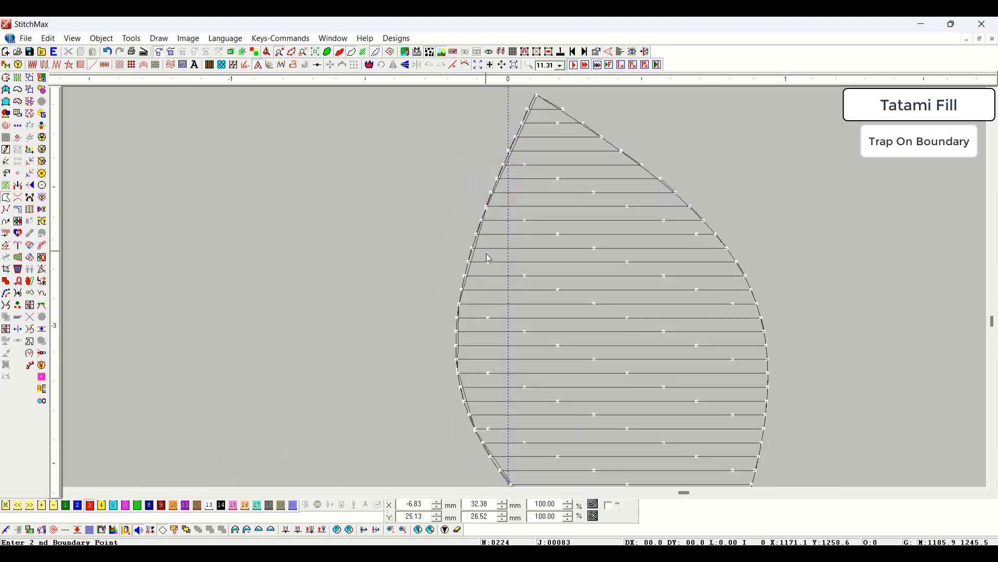
- Change the tracking length in the large leaf's general parameters and deselect the leaf
scroll(535, 297, down, 1)
click(566, 299)
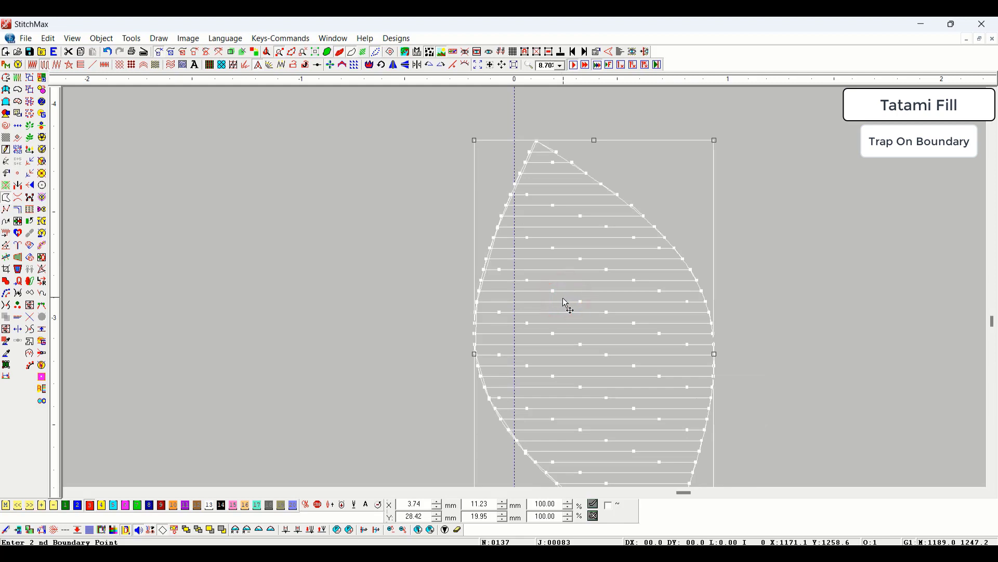
key(g)
drag(463, 303, 418, 297)
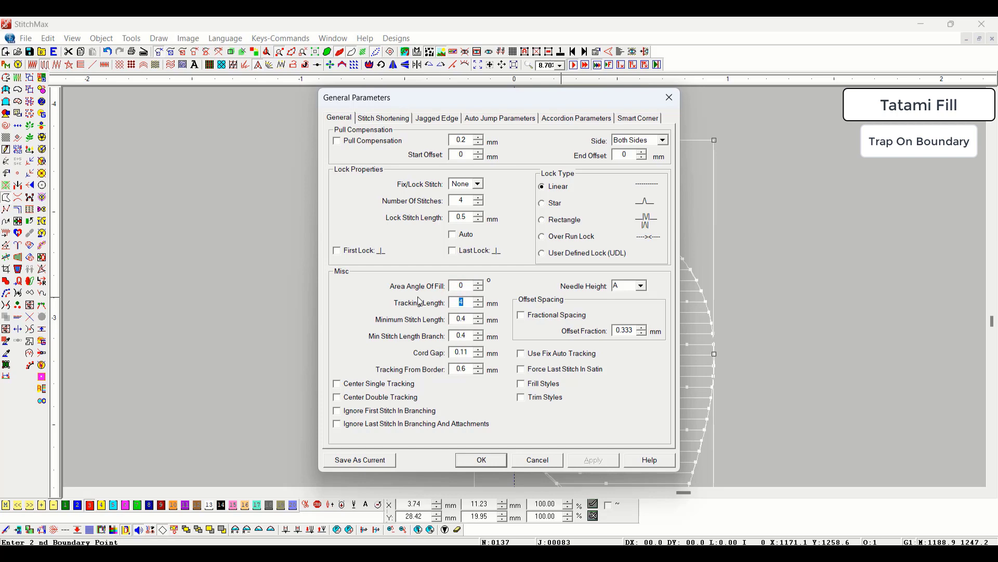
key(Return)
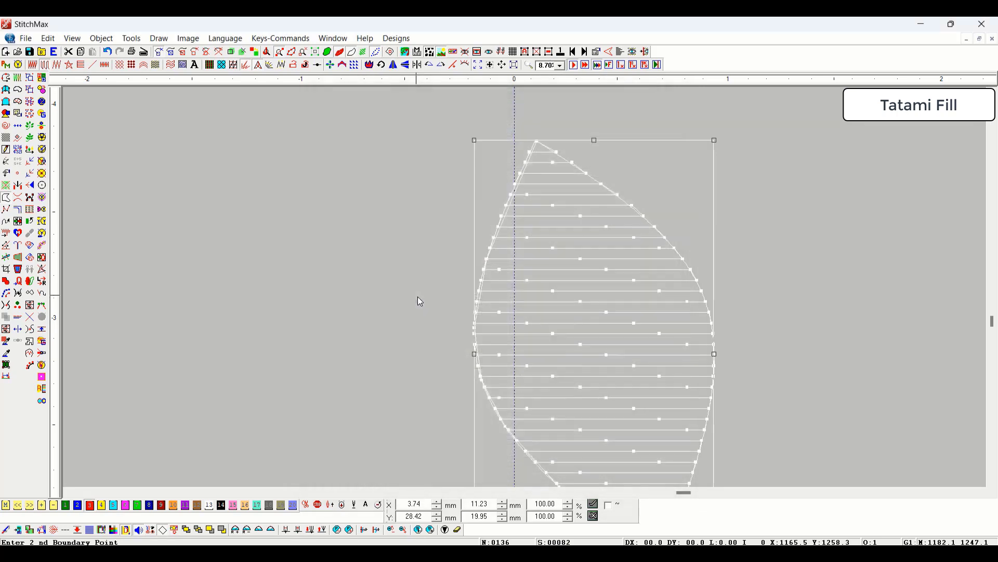
click(328, 284)
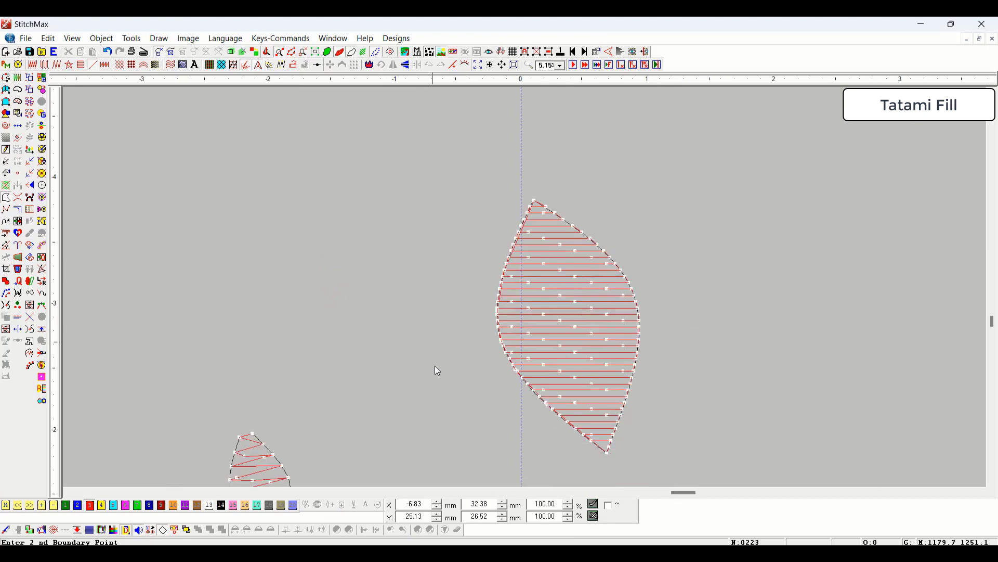
- Check the large leaf's Tatami offsets, and display the design in realistic view on a black background
right_click(634, 345)
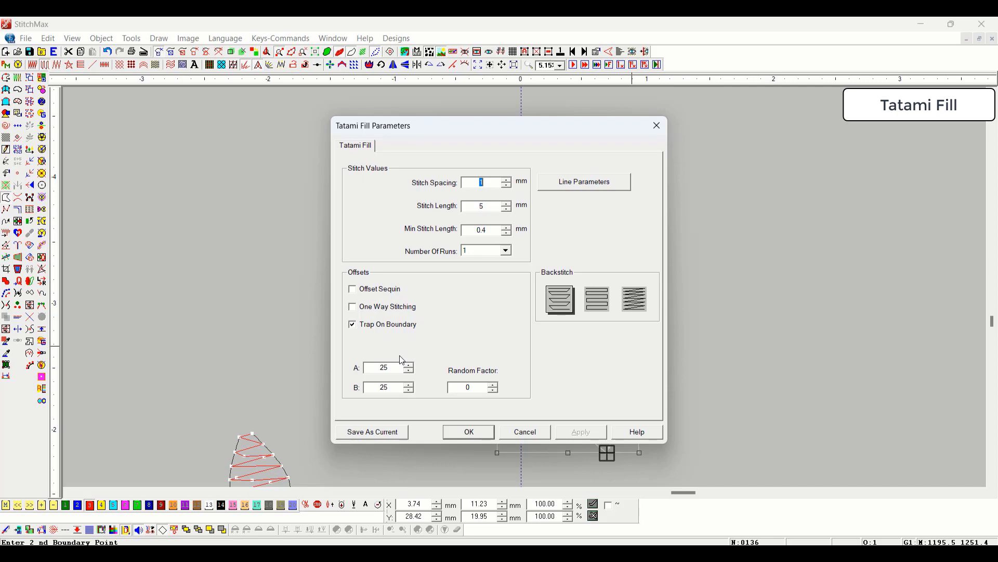
click(712, 354)
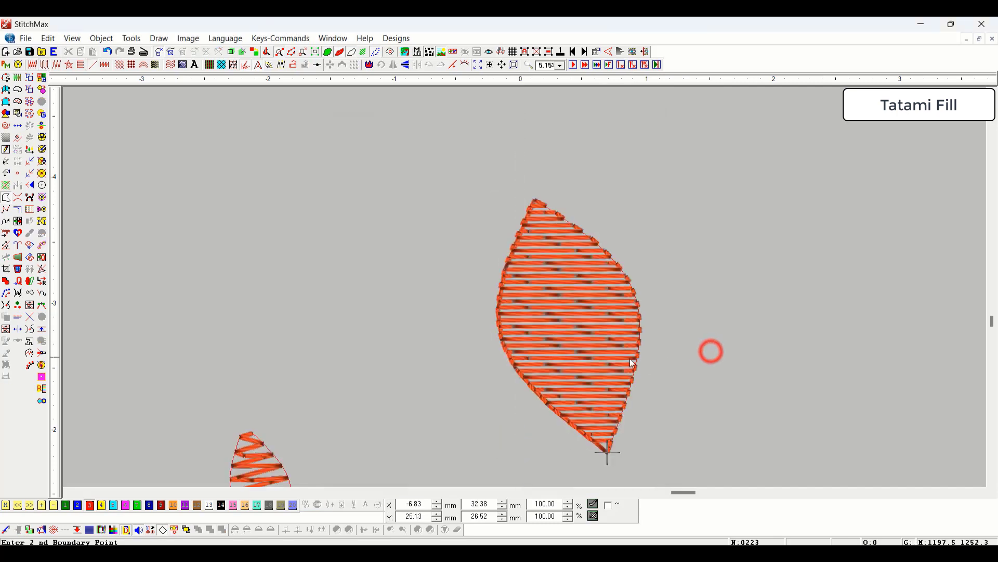
scroll(671, 387, up, 2)
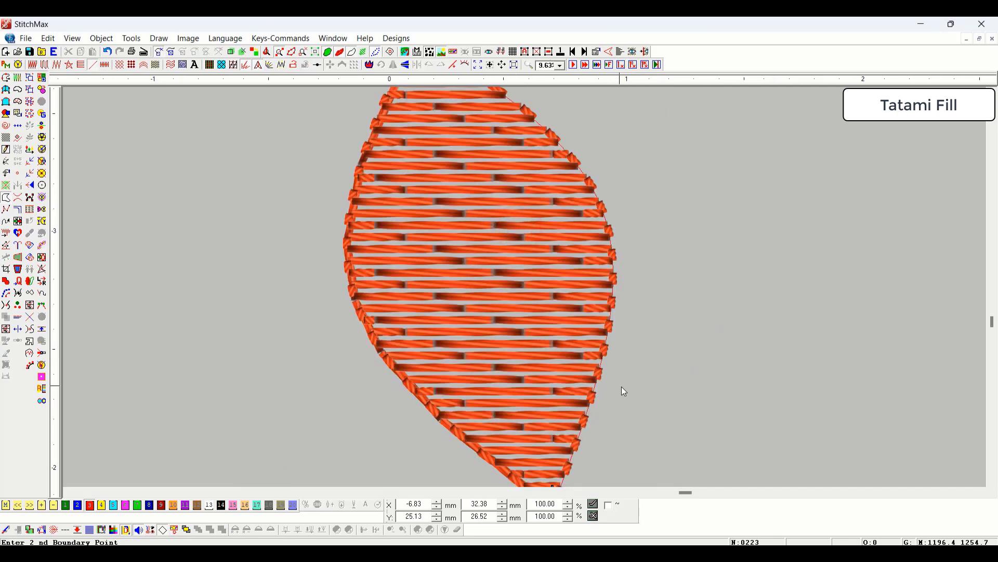
key(b)
scroll(515, 310, down, 2)
click(475, 296)
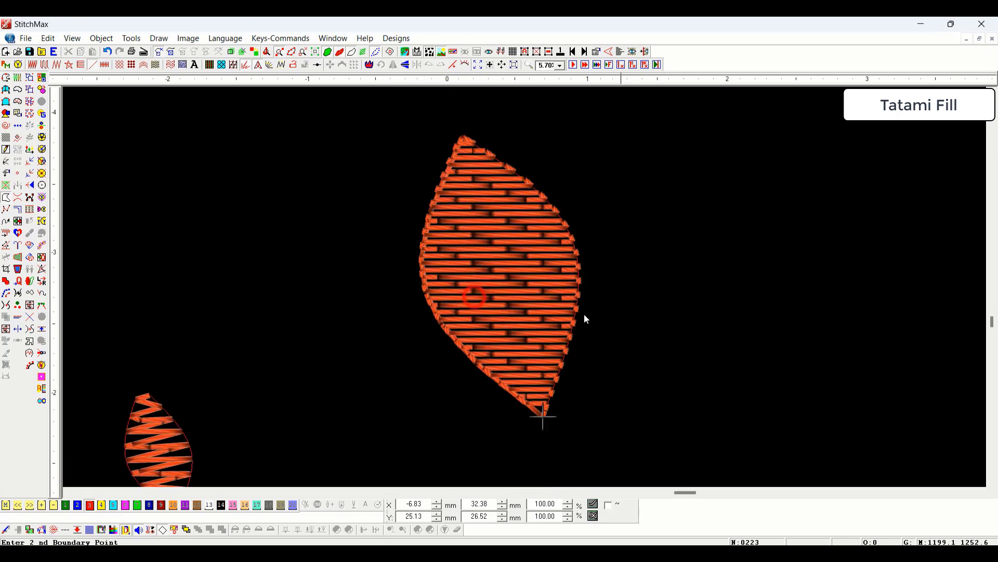
- Place a copy of the large leaf beside the original and set the copy's Tatami offset A to 45
click(573, 313)
drag(529, 307, 767, 336)
key(p)
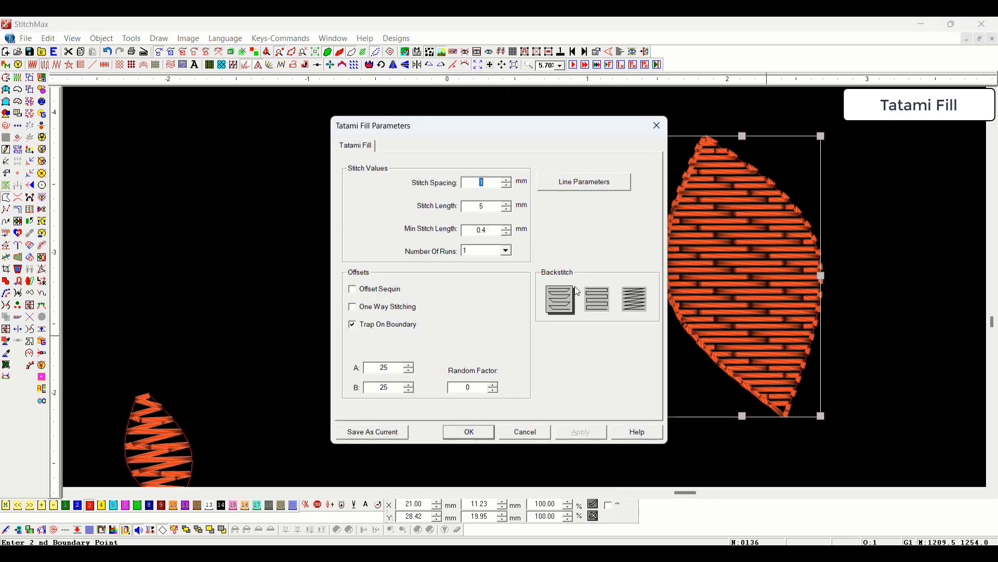
double_click(403, 368)
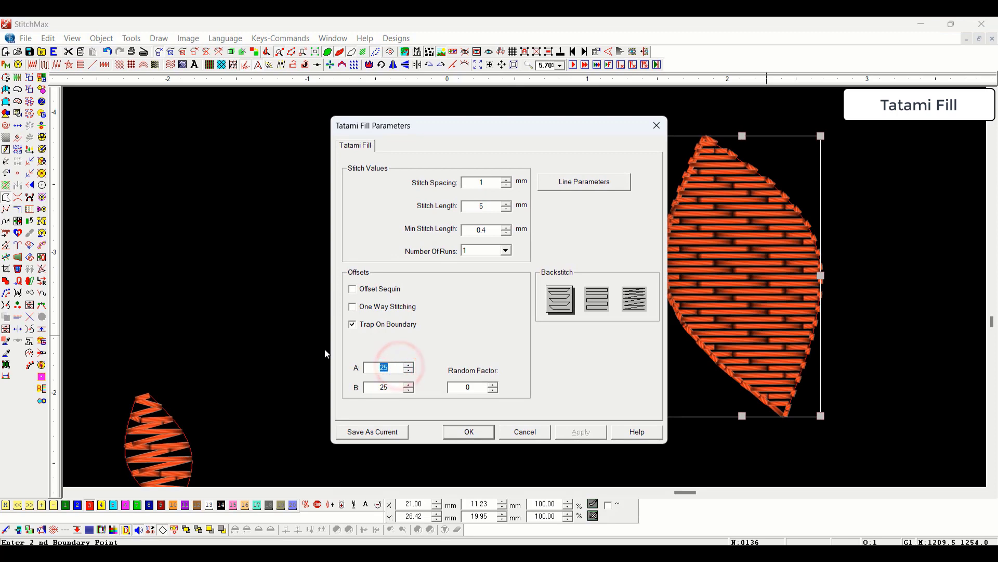
text(35)
key(Return)
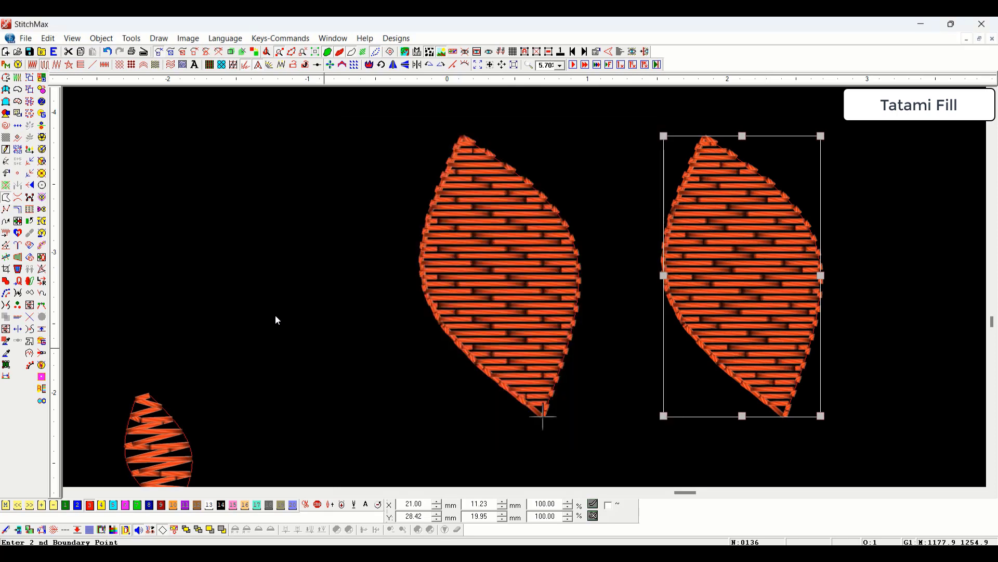
- Try a Tatami offset A of 70 on the copied leaf
key(p)
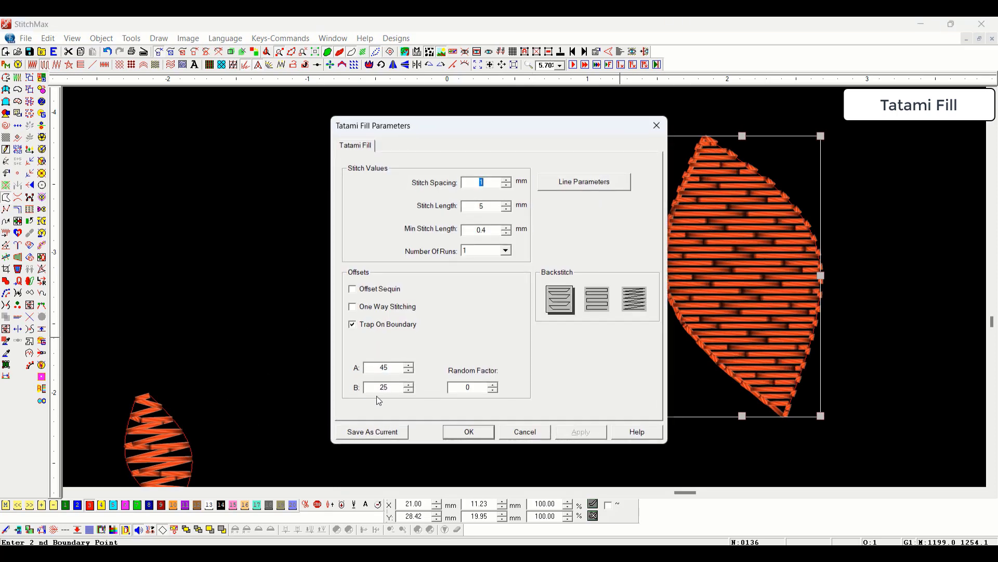
double_click(398, 367)
text(70)
key(Return)
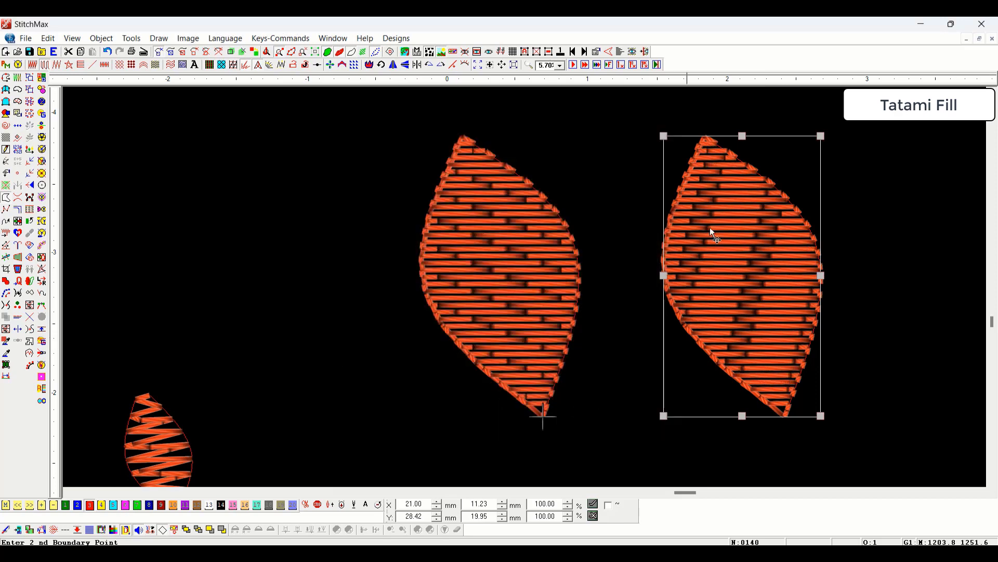
- Set the copied leaf's Tatami offset A to 65
key(p)
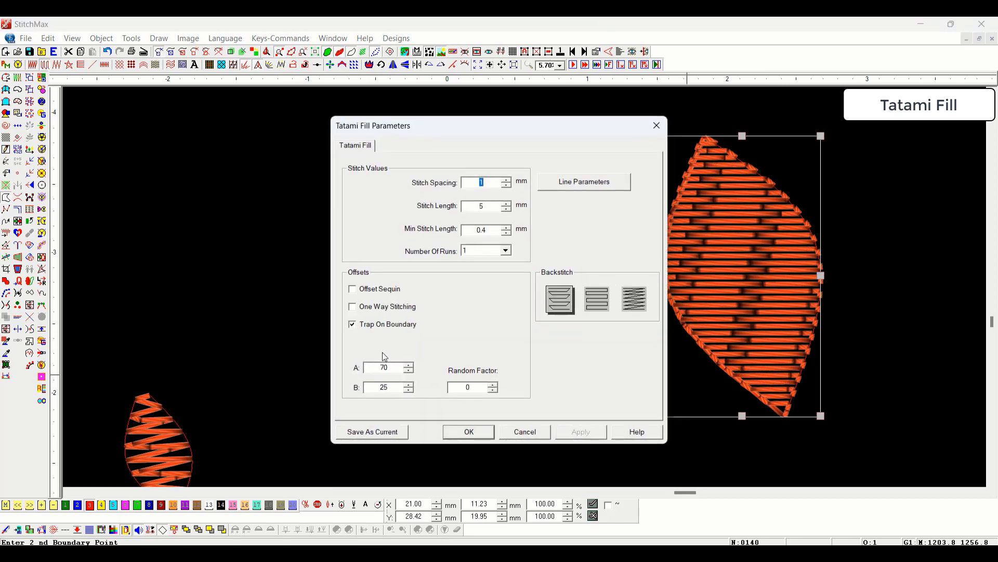
double_click(391, 368)
text(65)
key(Return)
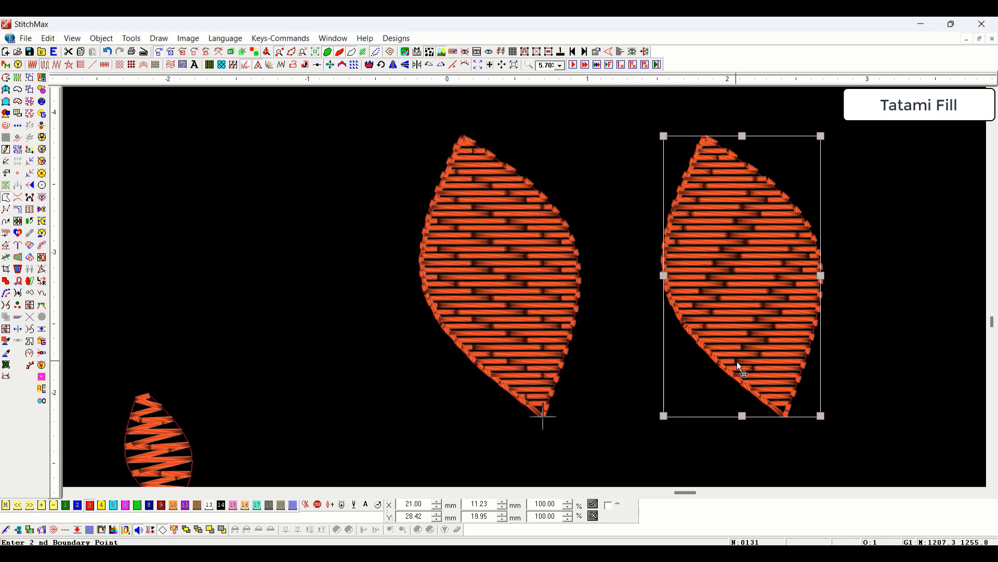
- Add a third large leaf by copying the second one beside it, and change the new leaf's Tatami offset B
scroll(732, 295, down, 2)
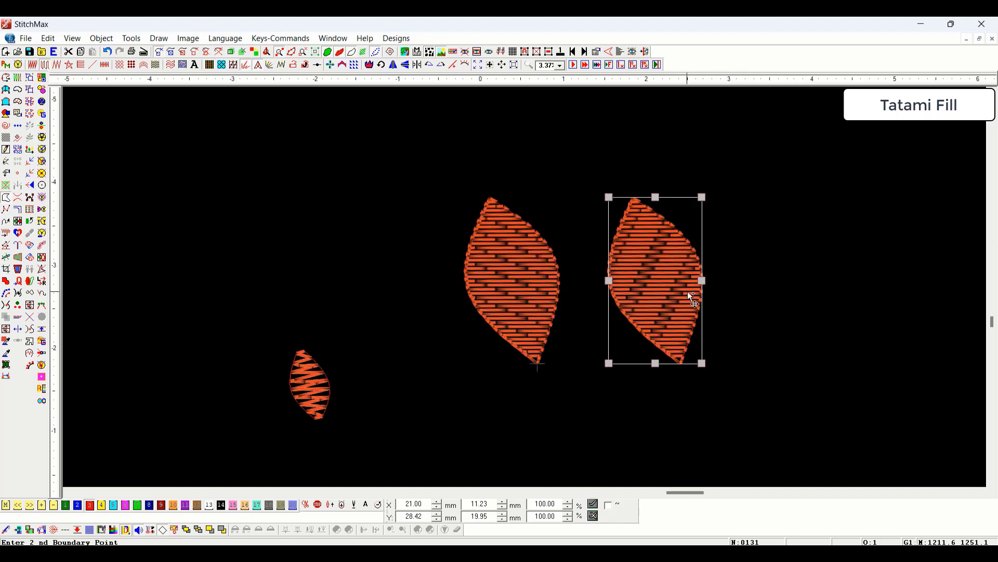
drag(676, 287, 809, 290)
double_click(748, 312)
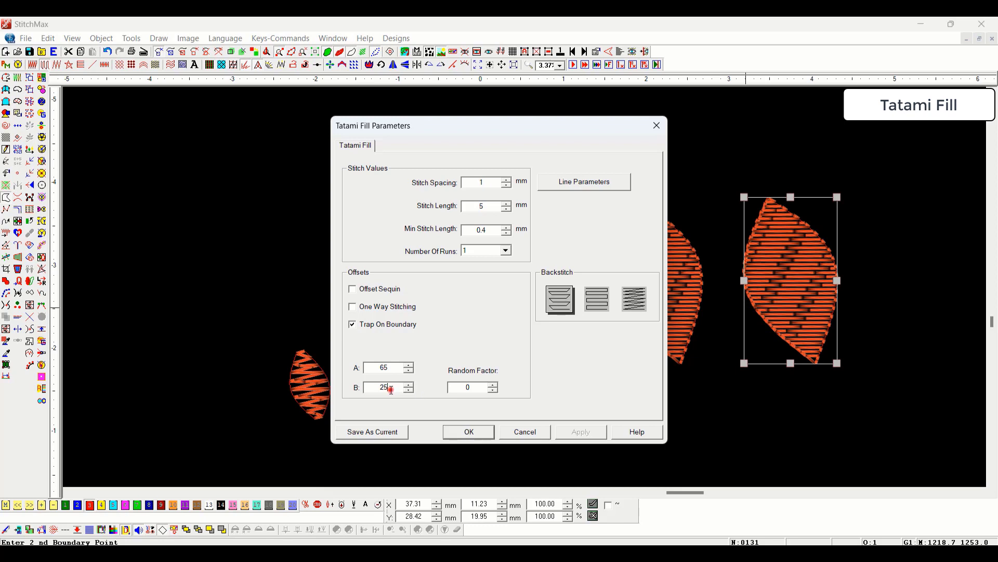
double_click(391, 387)
key(Return)
drag(370, 169, 928, 430)
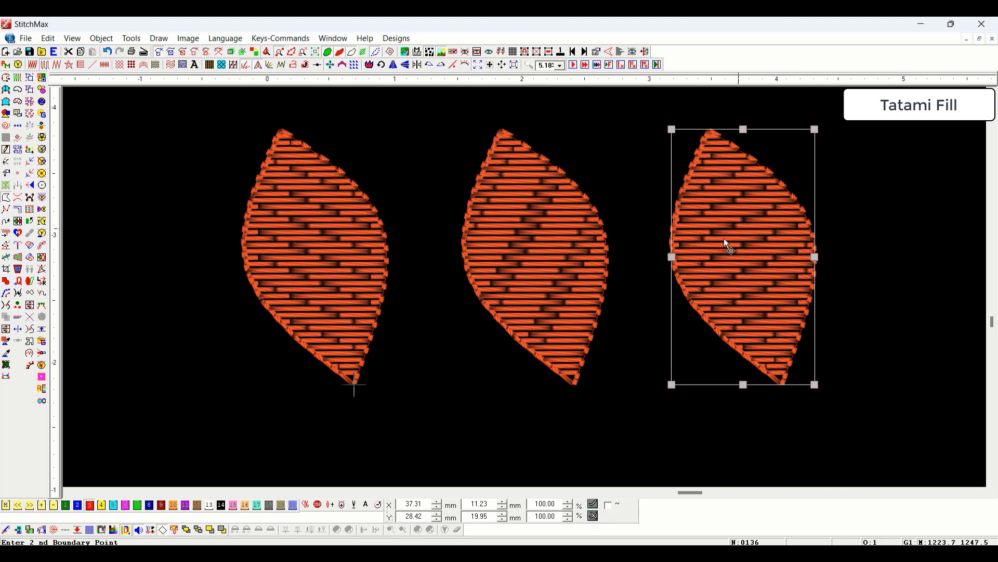
- Review the Backstitch options in the small leaf's Tatami parameters and examine its stitches close up in plain stitch view
scroll(727, 243, down, 4)
click(553, 404)
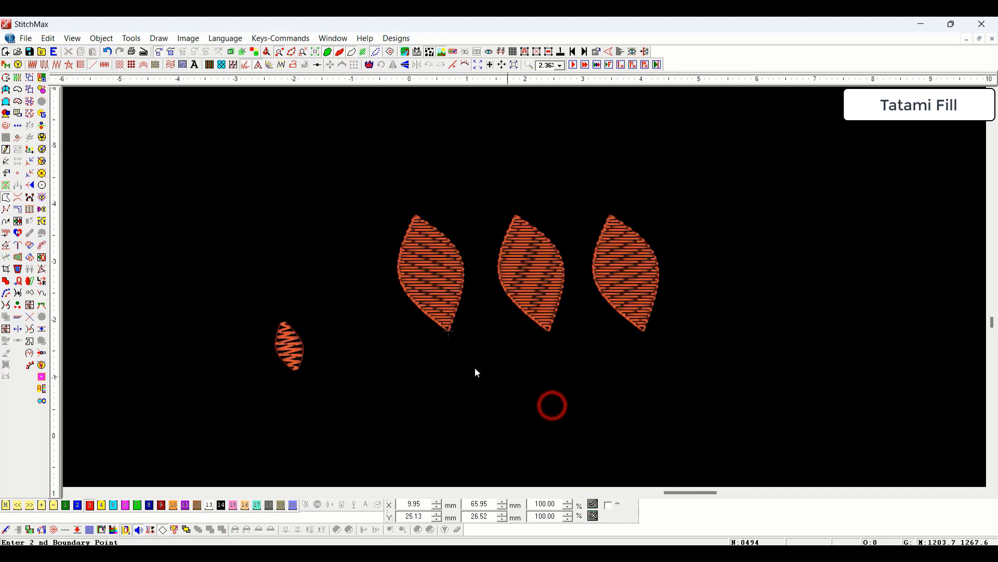
drag(272, 277, 348, 410)
click(430, 307)
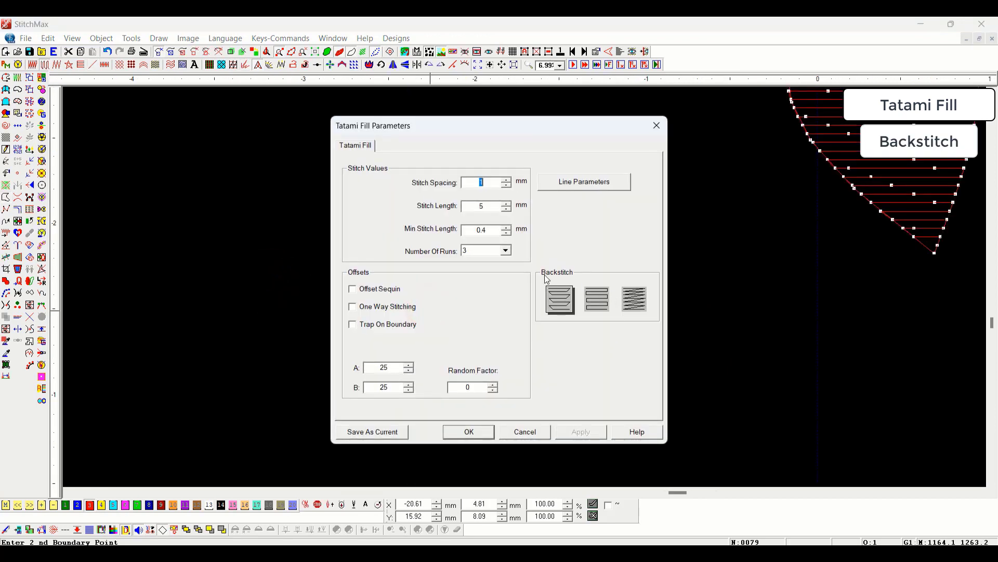
click(633, 303)
key(Return)
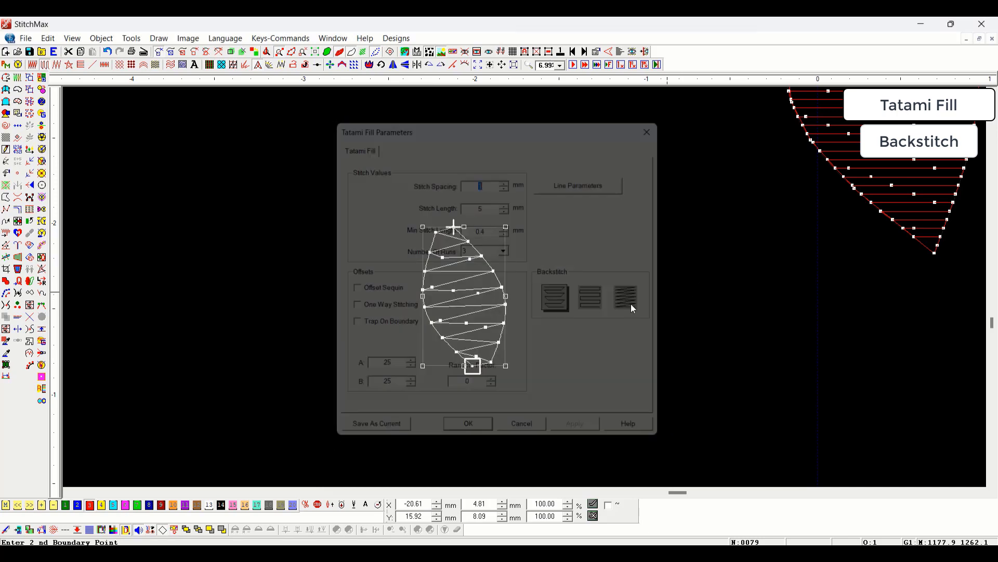
key(z)
drag(560, 223, 404, 389)
scroll(572, 384, down, 2)
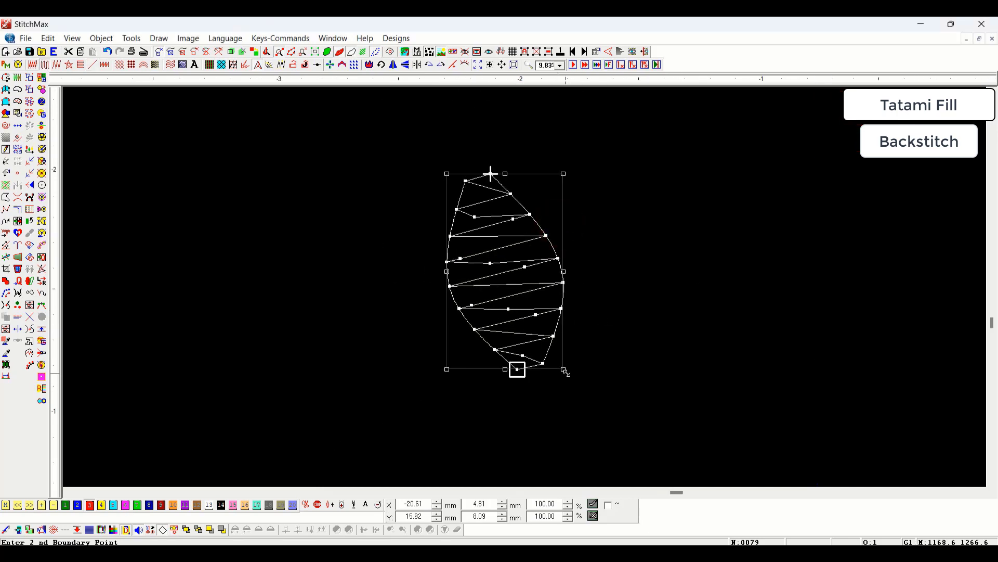
- Enlarge the small leaf proportionally to about 8.42 by 14.15 mm and switch the canvas background to grey
click(563, 370)
click(740, 347)
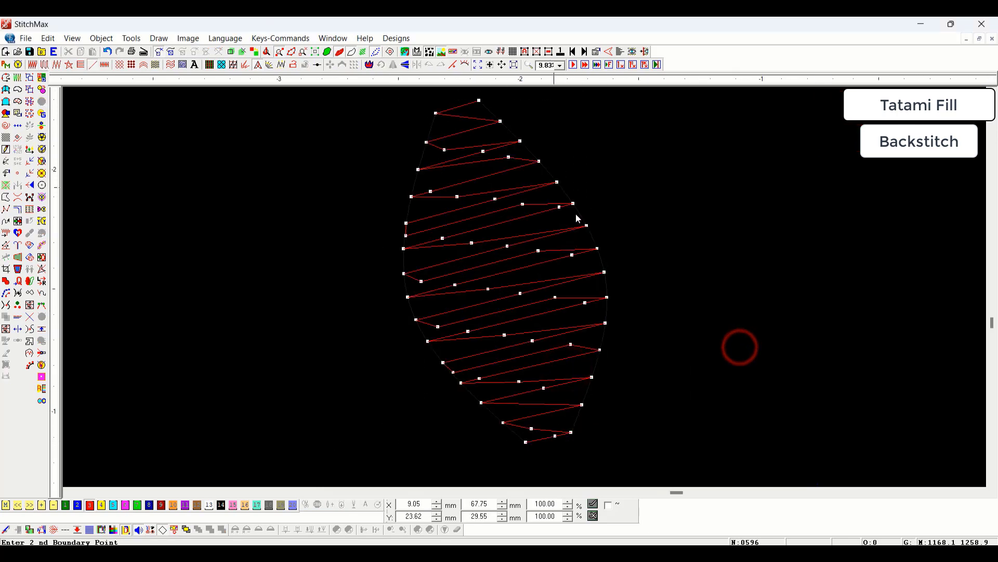
key(b)
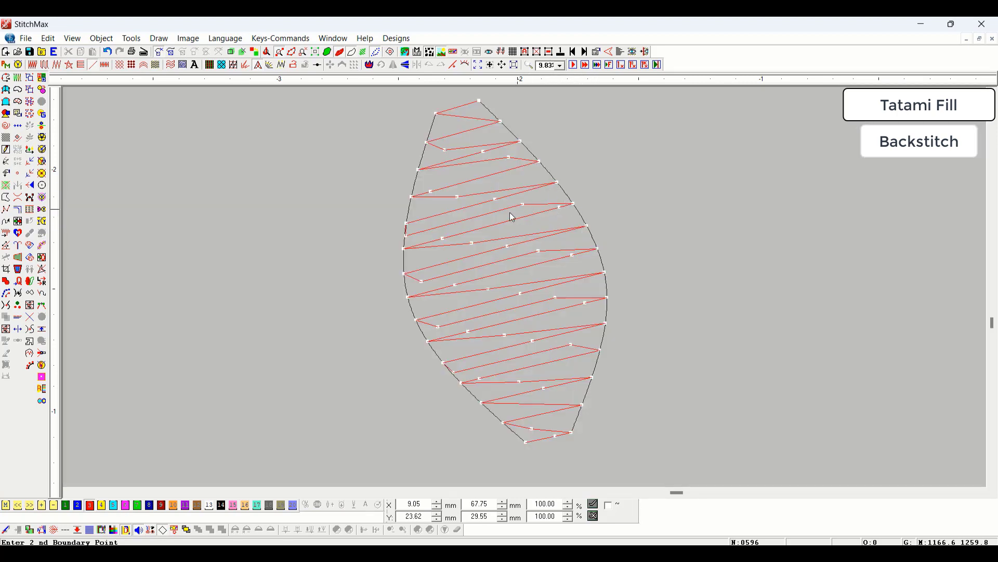
- Place a copy of the enlarged small leaf beside the original, on the side away from the large leaves
click(539, 246)
scroll(539, 260, down, 2)
drag(540, 282, 358, 279)
- Set the copied leaf's Backstitch to the second, square-ended option and display its edge stitches close up in 3D view
key(p)
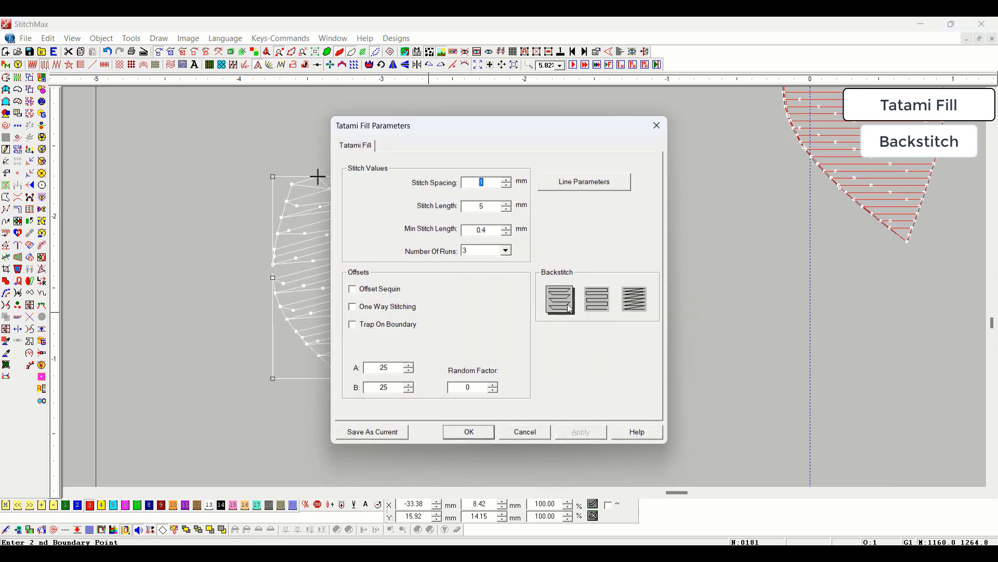
drag(560, 135, 779, 159)
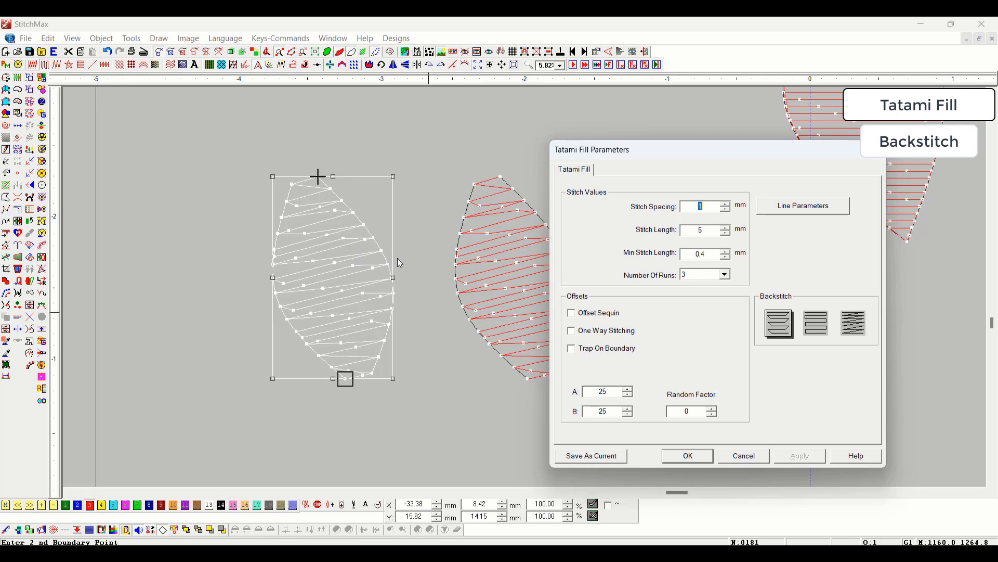
click(815, 330)
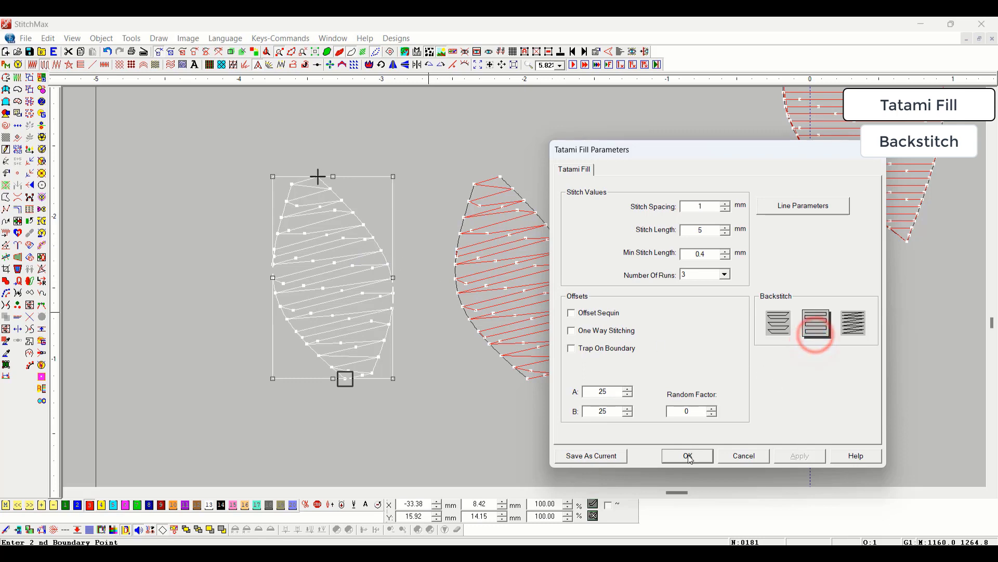
click(688, 455)
click(471, 404)
key(z)
drag(364, 239, 442, 341)
key(t)
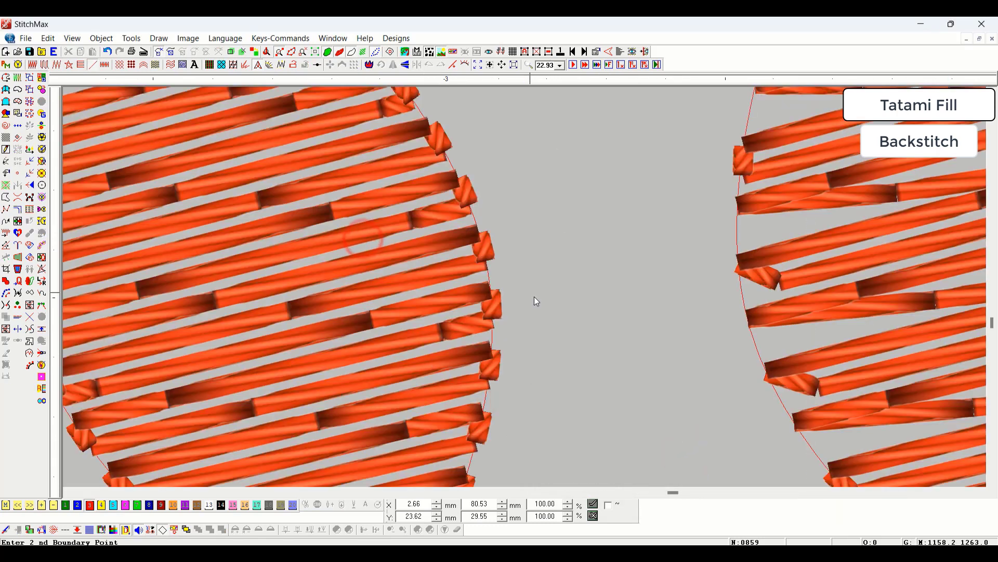
- Compare the Backstitch settings of the original and copied small leaves against their 3D stitches
scroll(533, 295, down, 2)
click(815, 225)
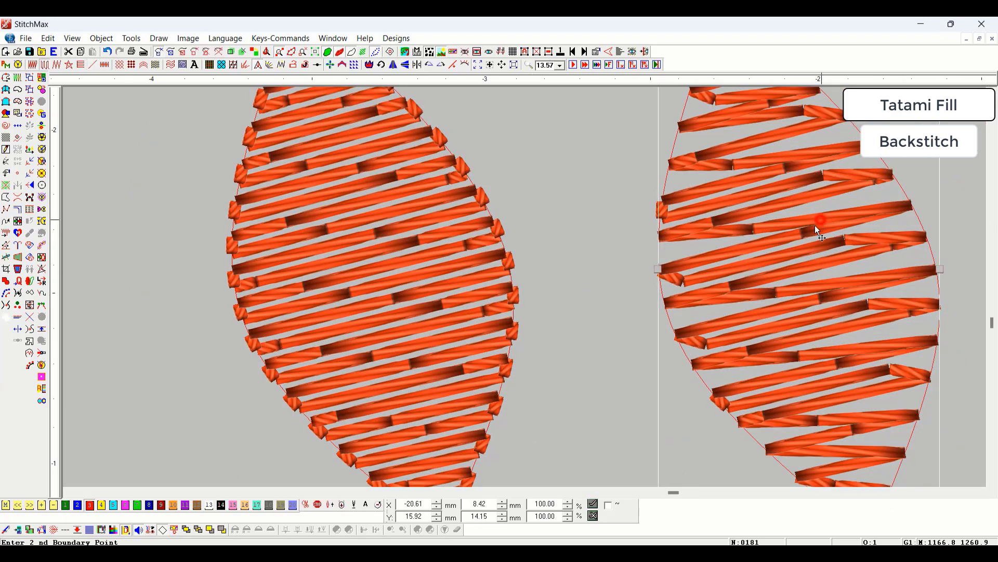
right_click(756, 247)
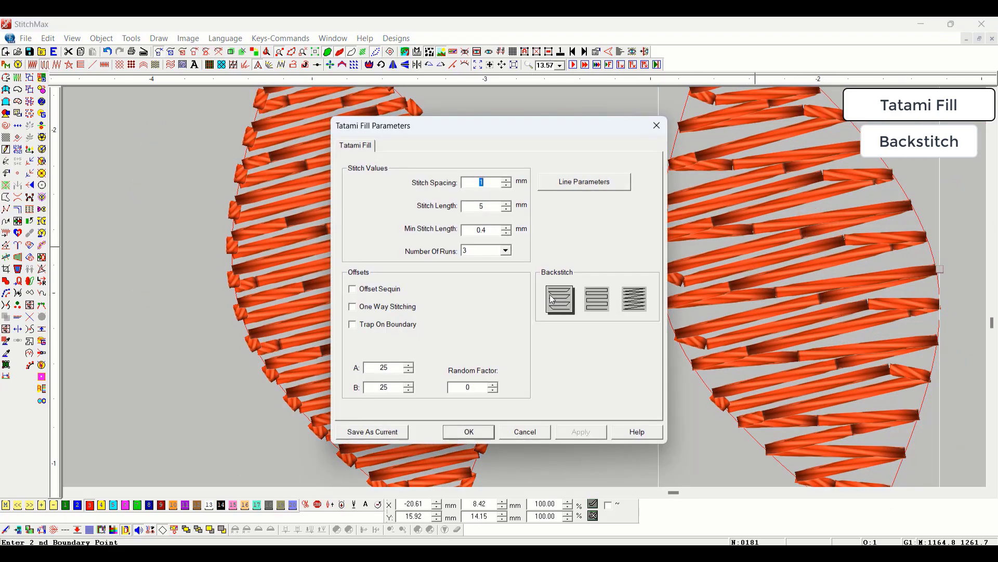
click(564, 306)
click(348, 176)
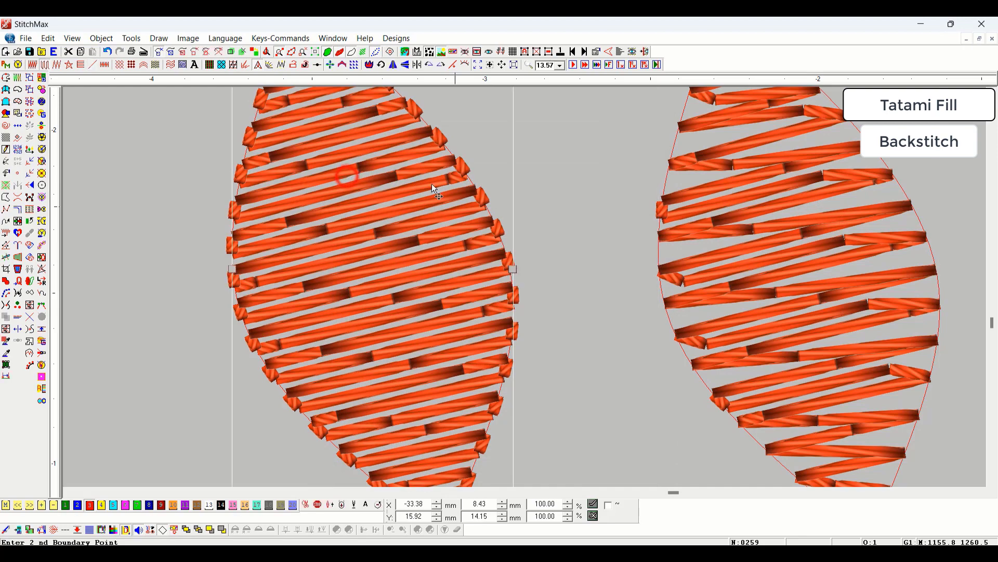
right_click(426, 231)
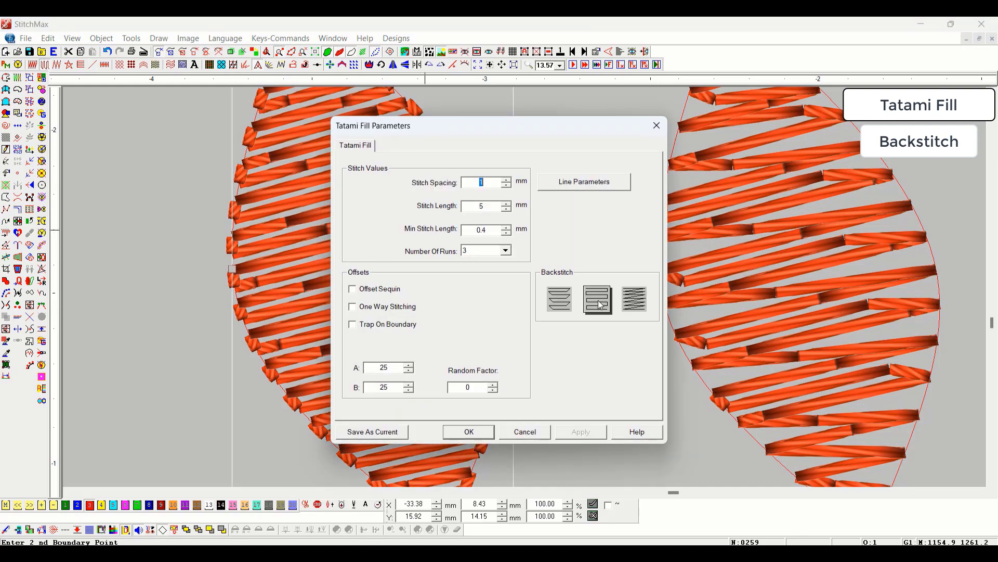
click(598, 302)
- Copy the square-ended leaf beside itself and set the new copy's Backstitch to the third, zigzag option
scroll(472, 309, down, 2)
drag(464, 309, 242, 298)
scroll(242, 298, down, 1)
right_click(249, 298)
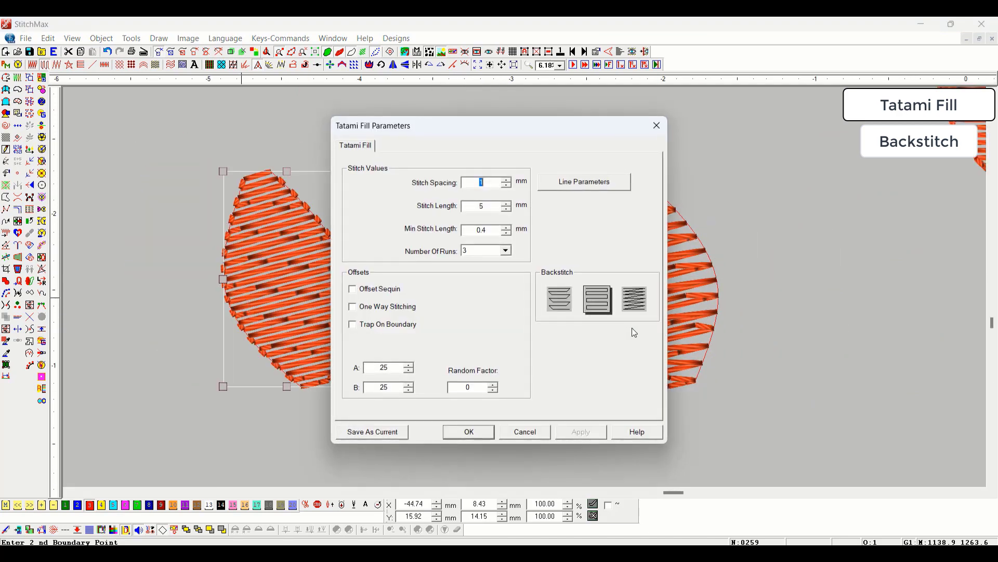
click(636, 299)
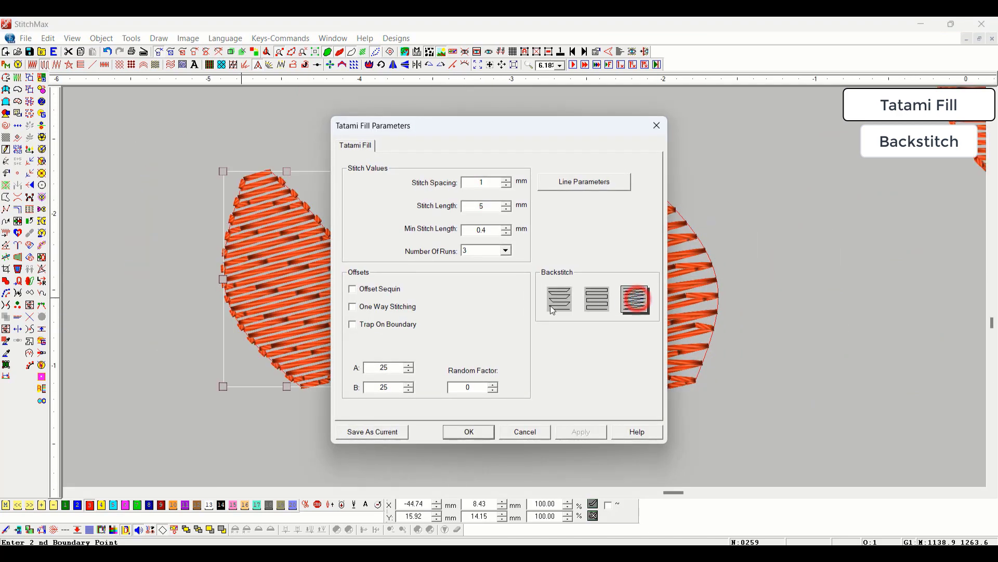
click(469, 431)
drag(312, 218, 379, 320)
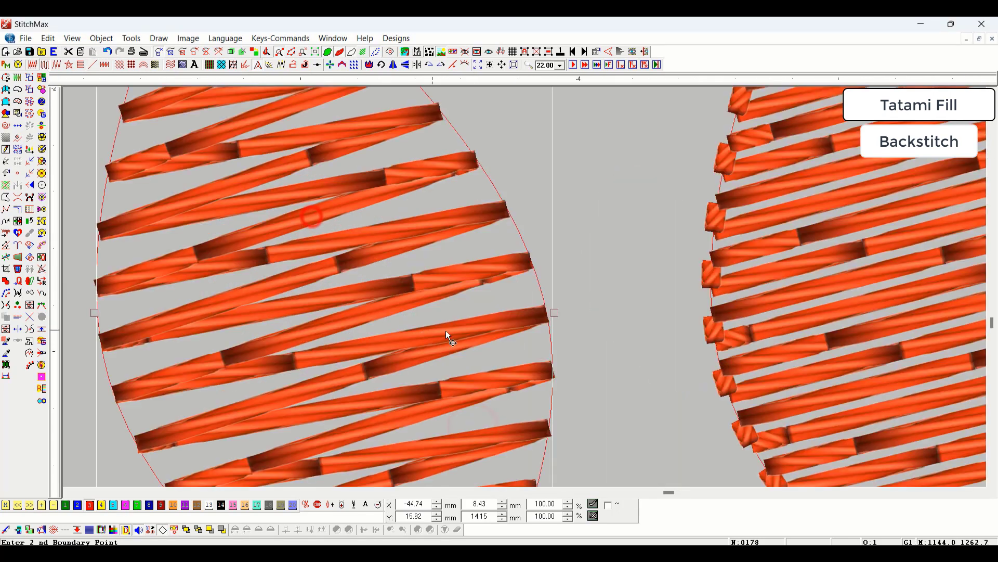
scroll(585, 397, down, 7)
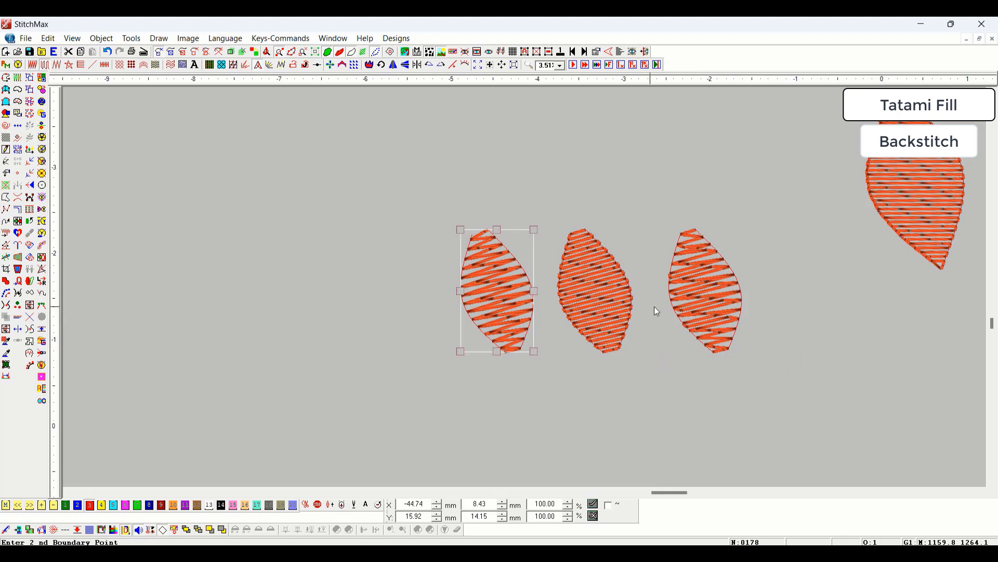
- Set the middle small leaf's Tatami stitch spacing to 2 mm and show its edge stitches close up
drag(633, 125, 556, 354)
click(572, 346)
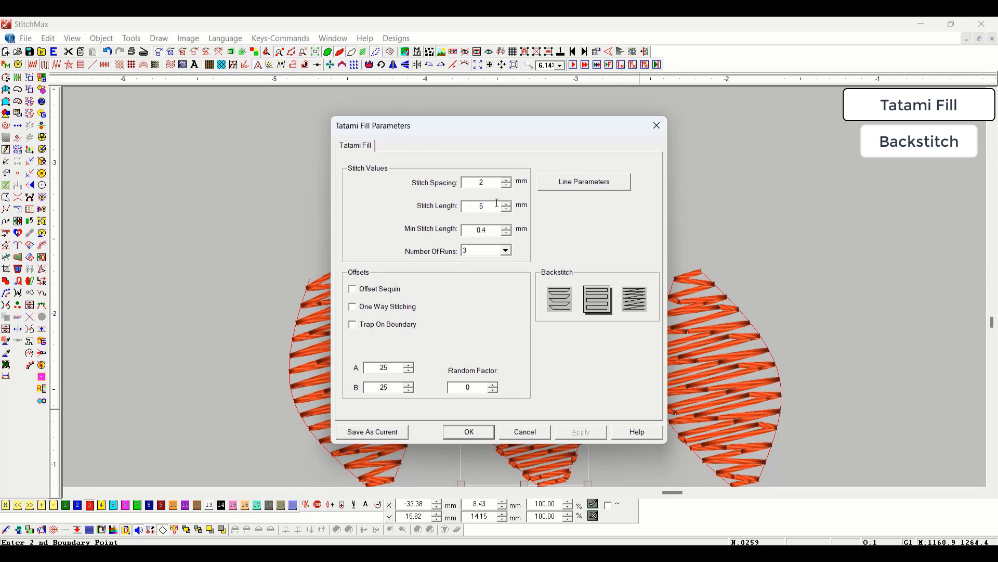
key(Return)
key(z)
drag(591, 296, 491, 417)
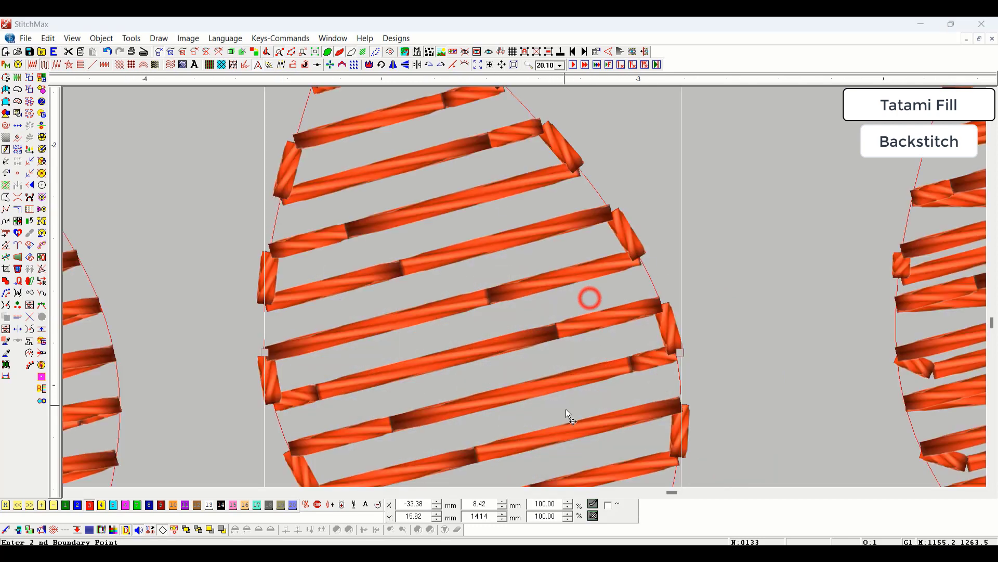
- Set the number of runs to 1 in the line parameters of the middle small leaf's Tatami fill
key(p)
click(580, 183)
click(513, 210)
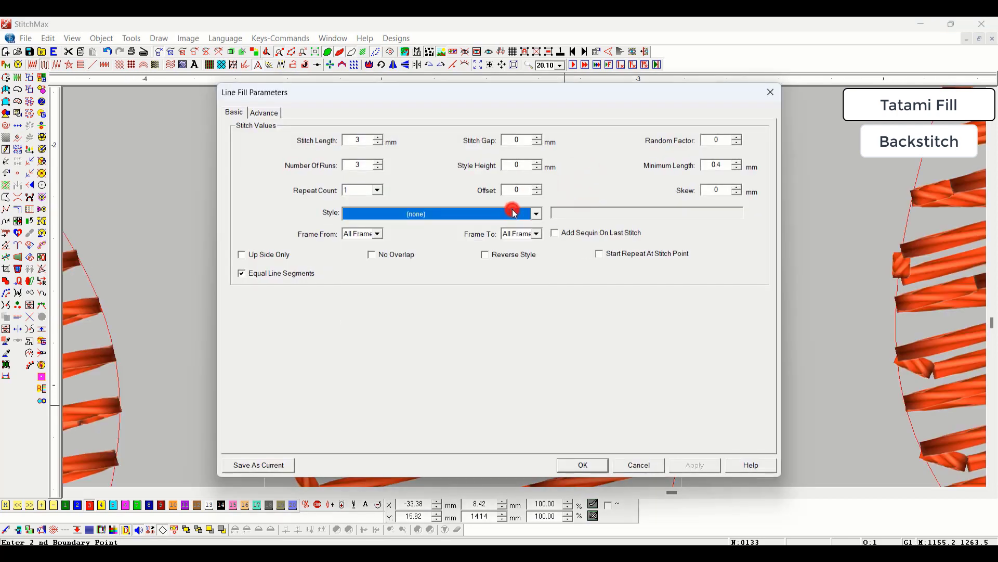
key(b)
drag(360, 168, 263, 143)
text(1)
key(Return)
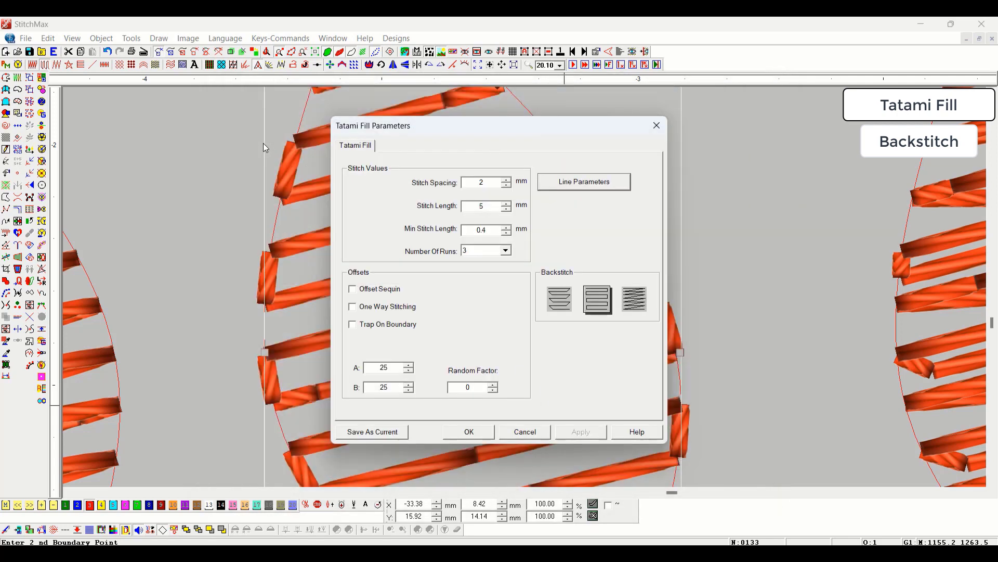
click(457, 432)
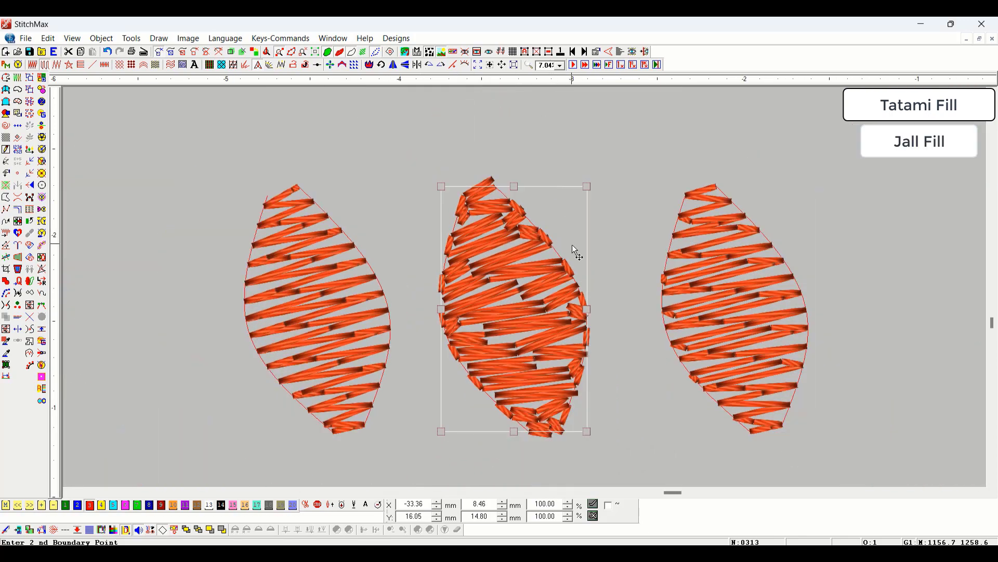
- Examine the small and large leaves in both 3D and plain stitch view
key(t)
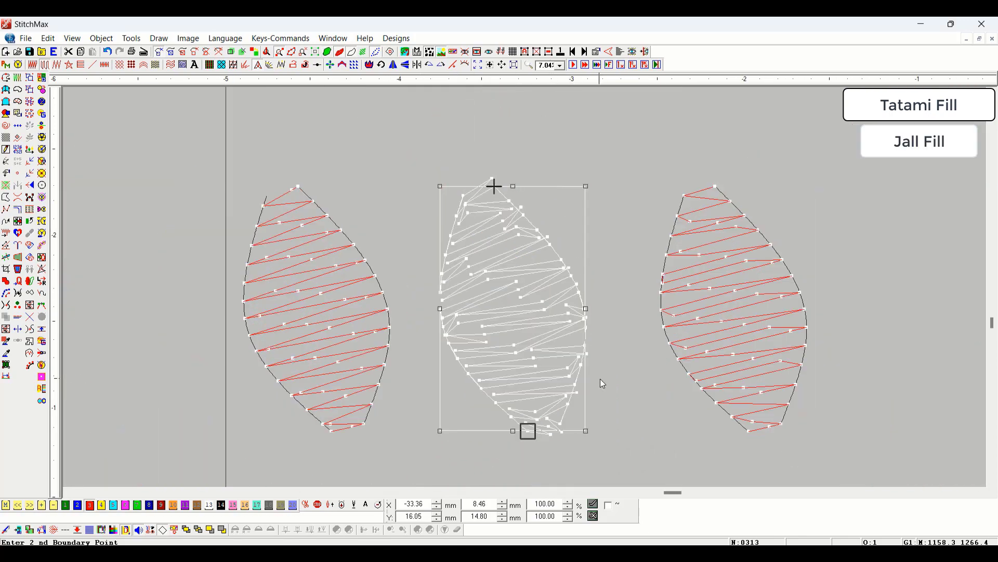
scroll(622, 374, down, 4)
click(660, 393)
key(t)
scroll(652, 375, down, 2)
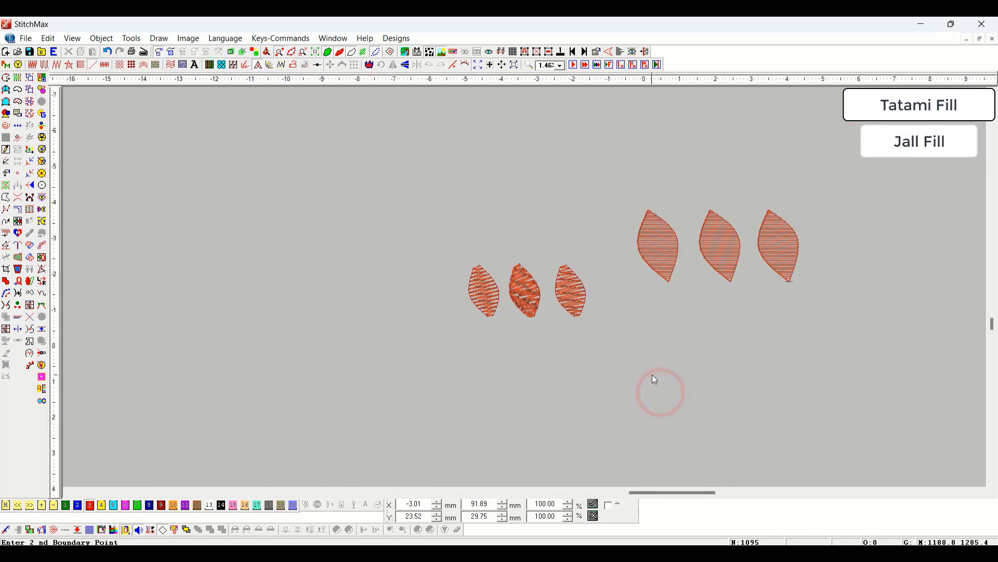
scroll(811, 180, down, 2)
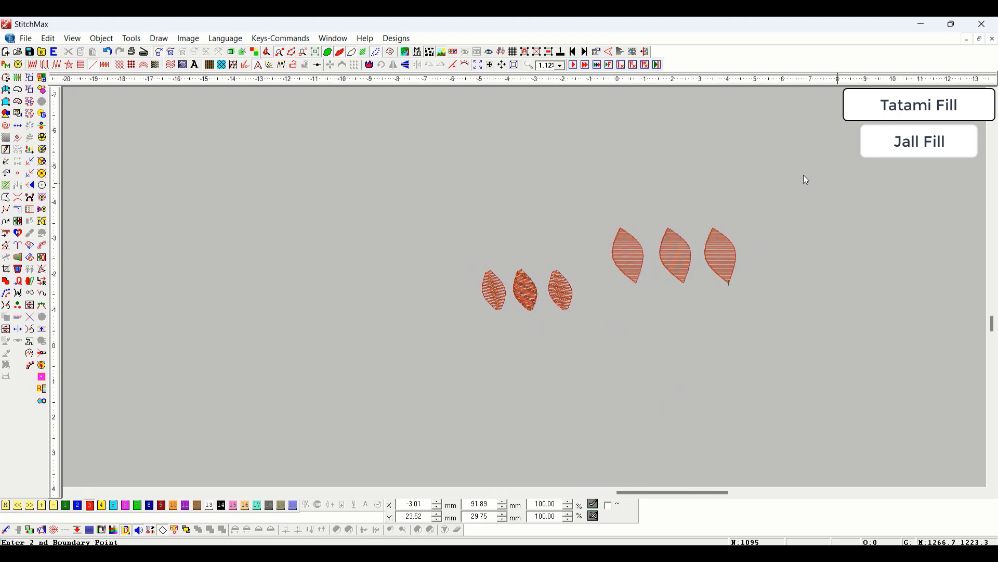
key(t)
drag(679, 213, 501, 326)
scroll(442, 372, down, 1)
scroll(430, 381, down, 1)
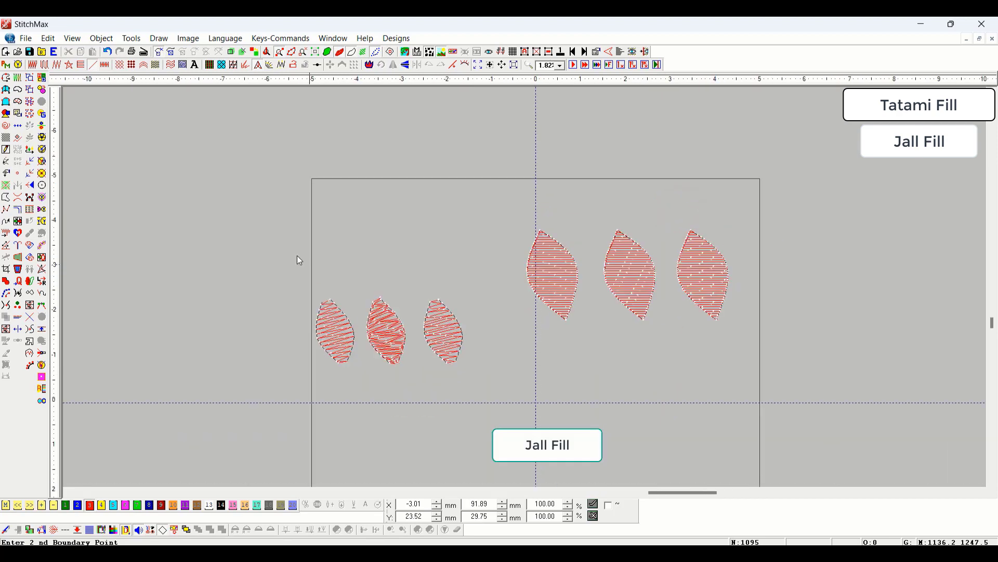
click(349, 226)
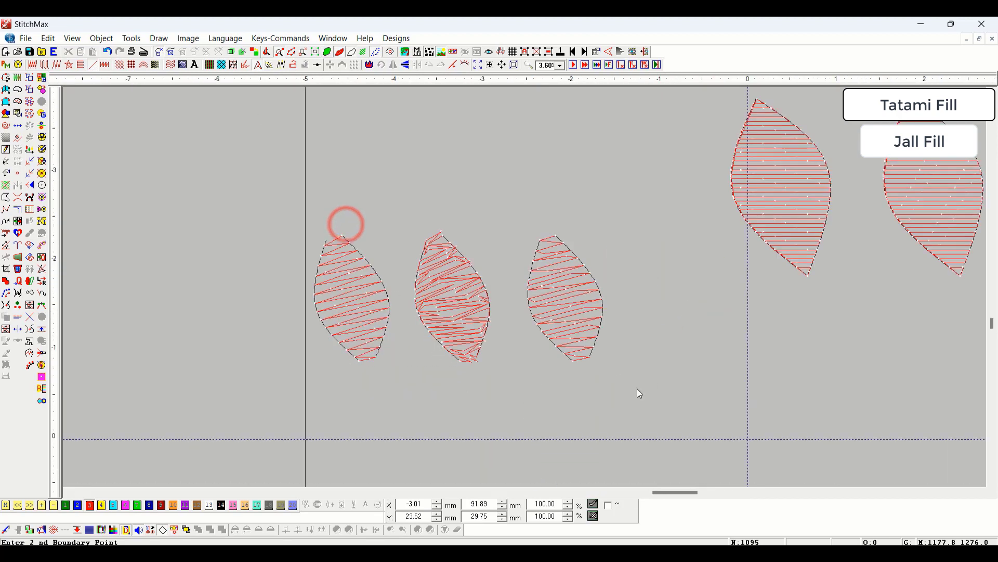
- Select the three small leaves together and place a copy of the group above the originals
click(570, 309)
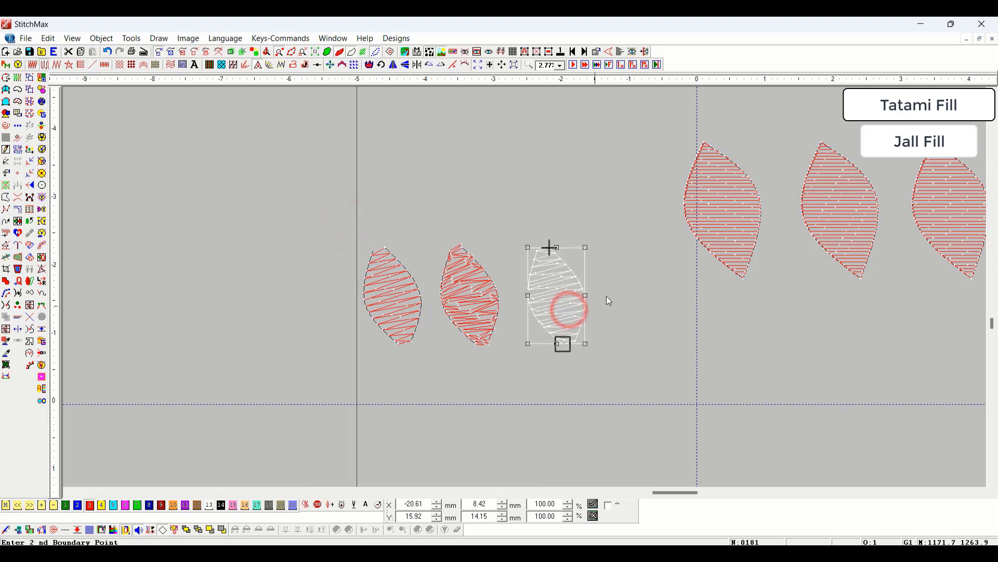
ctrl+click(474, 303)
ctrl+click(445, 307)
ctrl+click(407, 302)
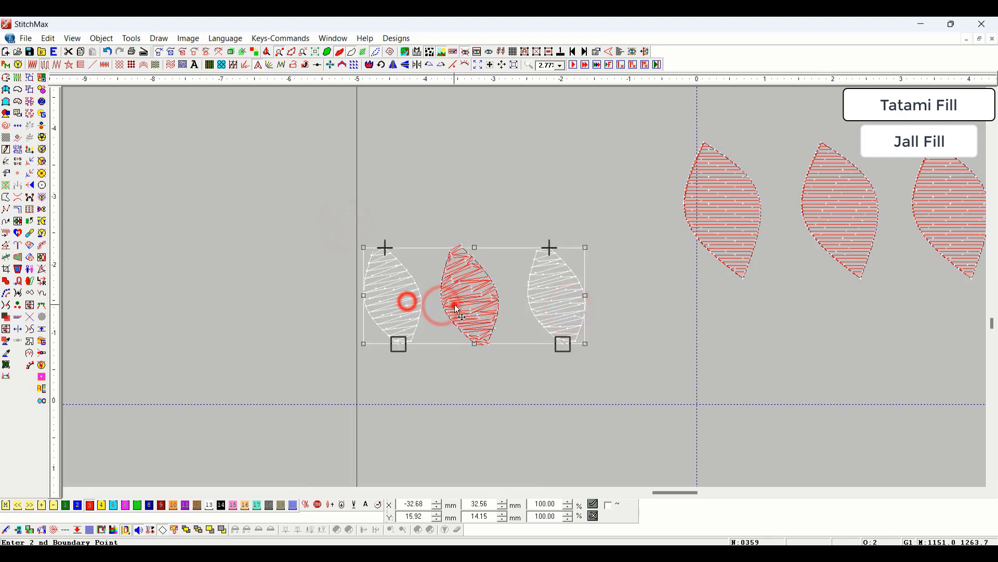
ctrl+click(455, 305)
drag(497, 303, 494, 133)
click(642, 324)
scroll(619, 285, up, 3)
drag(597, 234, 509, 450)
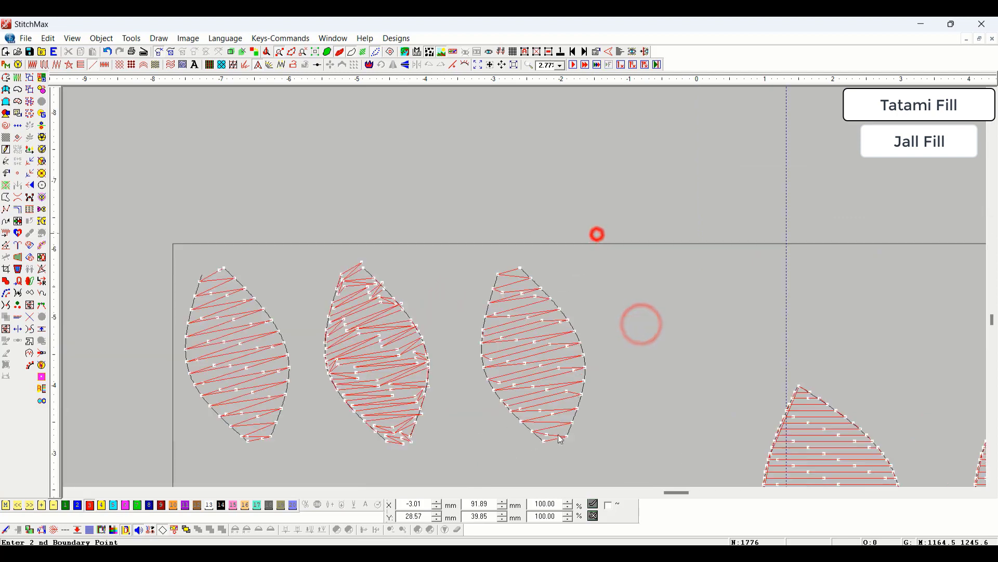
- Convert the copied small leaf nearest the large leaves to Jall Fill and show its stitches close up
click(541, 336)
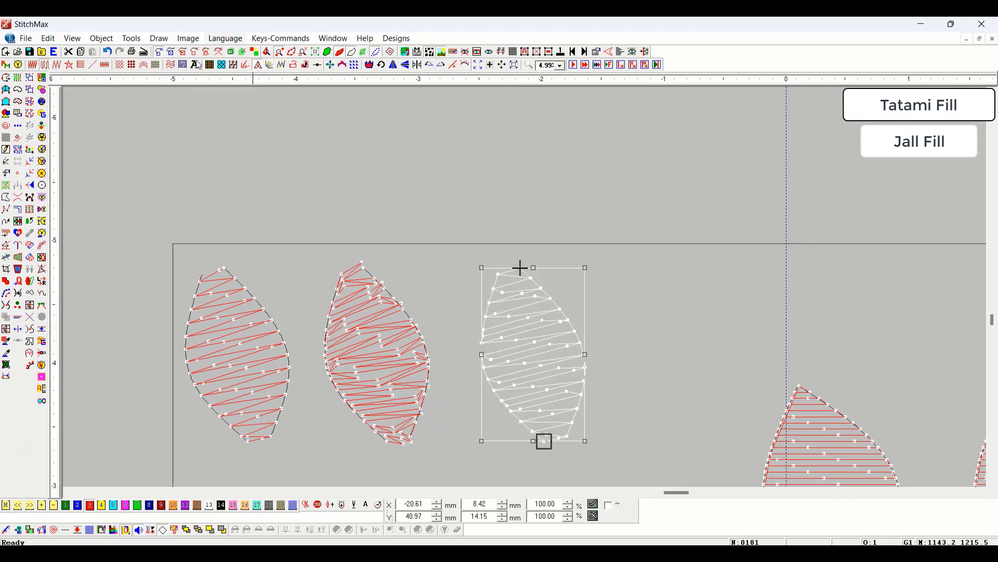
click(206, 61)
key(z)
drag(512, 235, 599, 442)
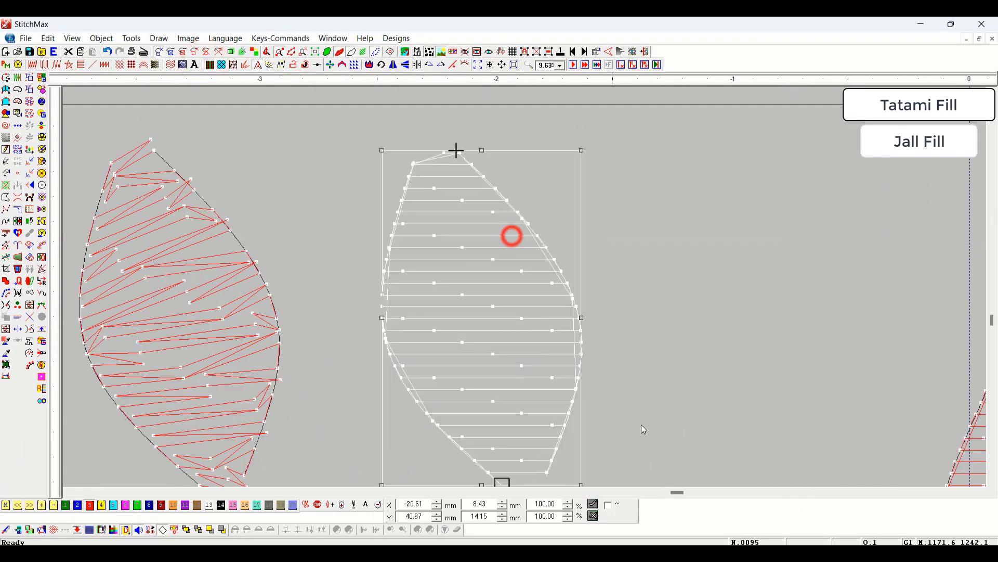
- Set the Jall Fill leaf's Backstitch to the third, zigzag option and display it in 3D view
key(p)
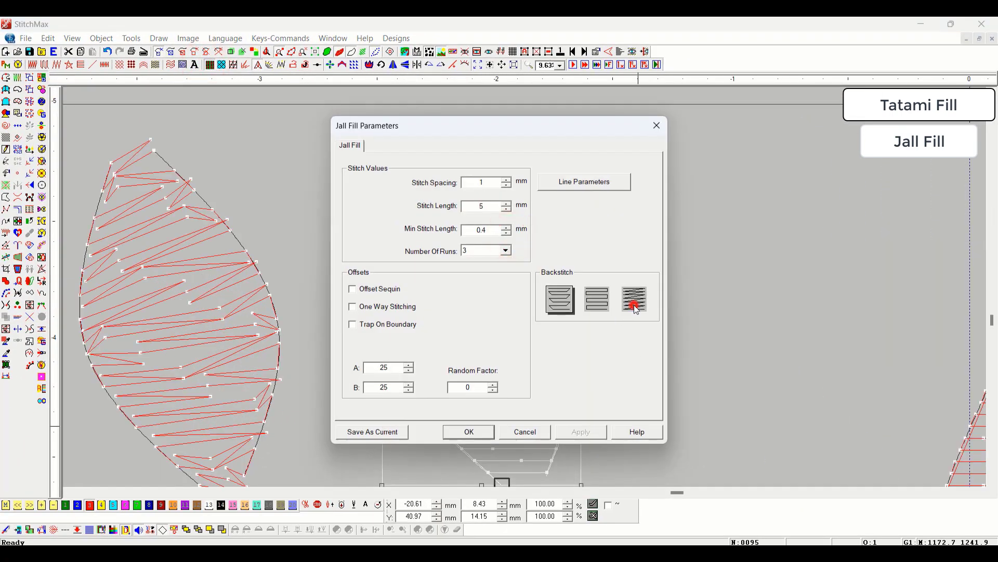
click(635, 302)
click(468, 431)
key(t)
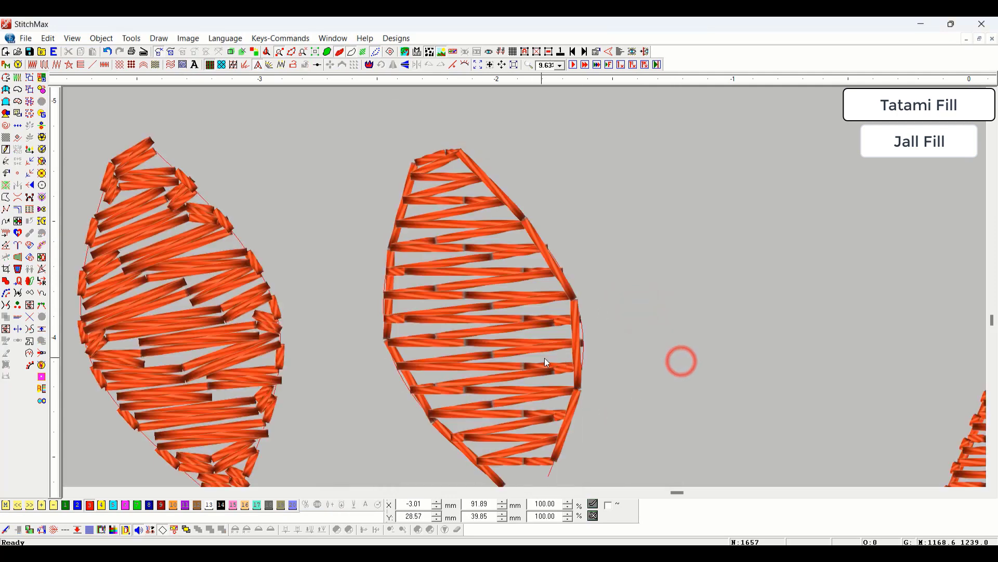
- Return to plain stitch view and review the zigzag leaf's Jall Fill parameters
key(t)
click(513, 344)
scroll(513, 345, down, 1)
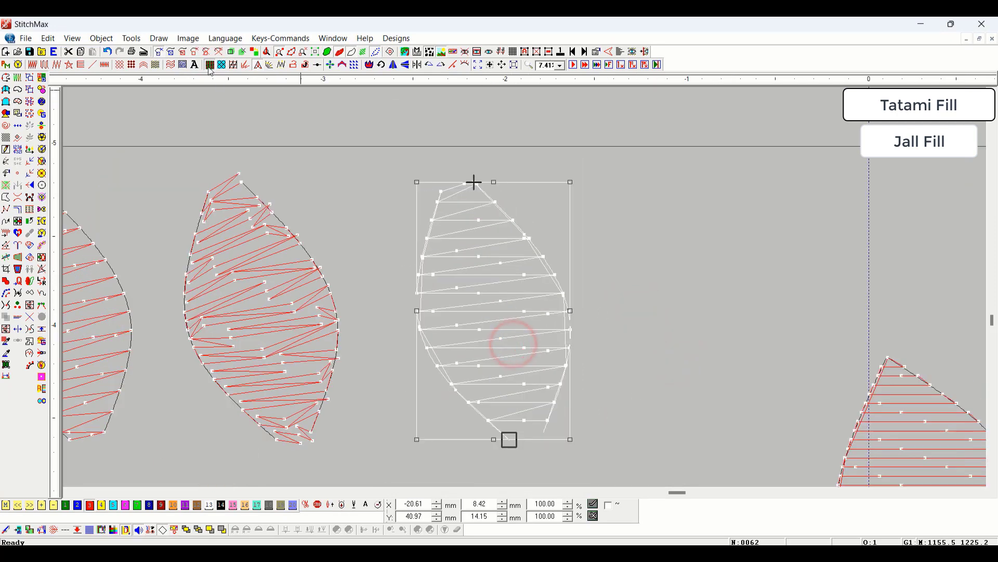
double_click(494, 317)
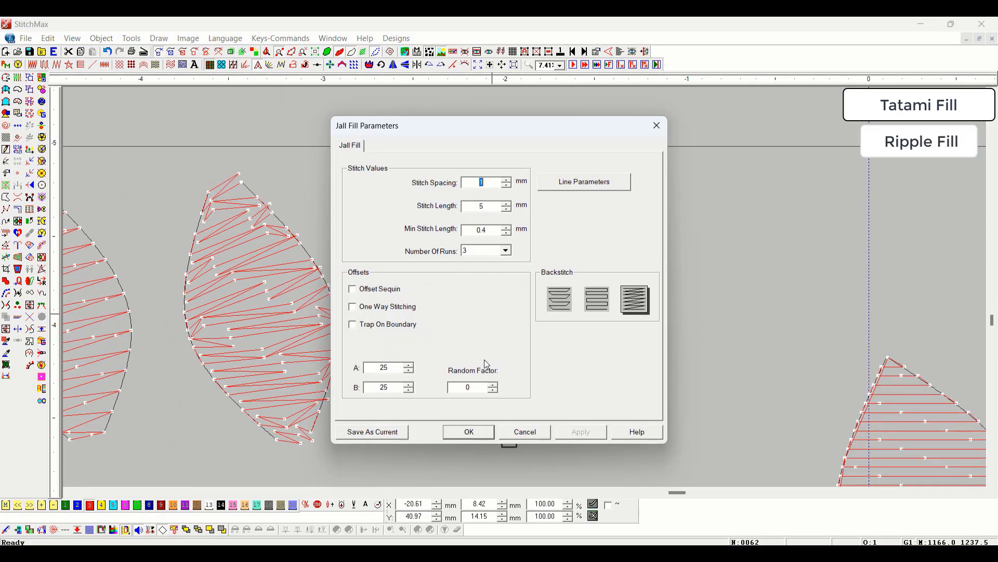
click(536, 437)
click(653, 329)
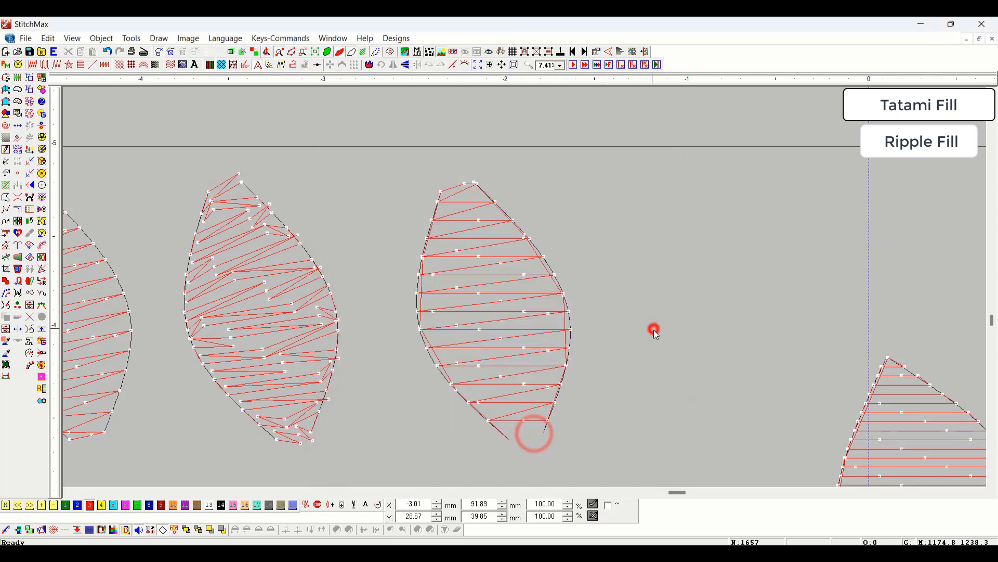
scroll(653, 328, down, 3)
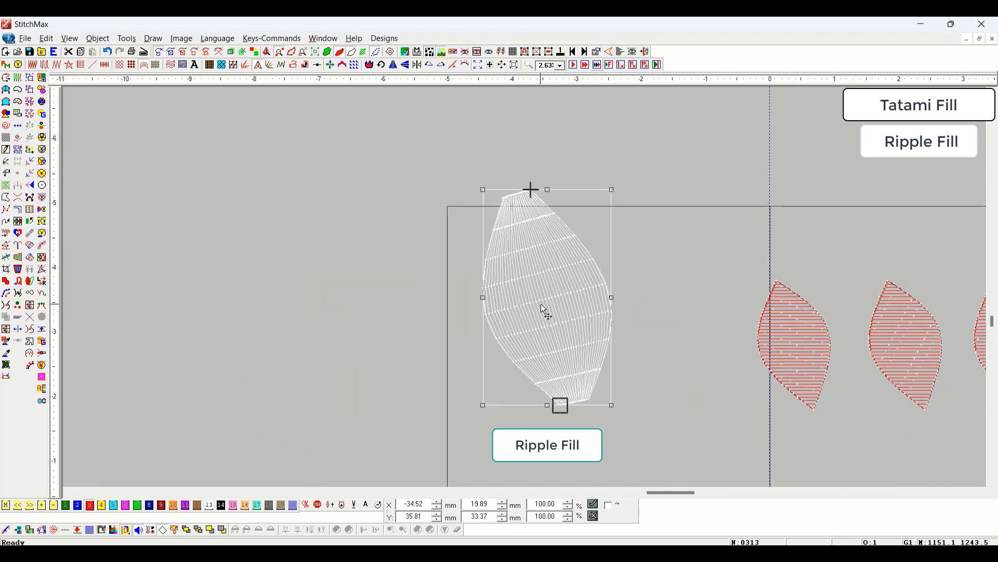
- Place a copy of the large leaf above and to the right of the original and convert it to Ripple Fill
scroll(572, 150, down, 2)
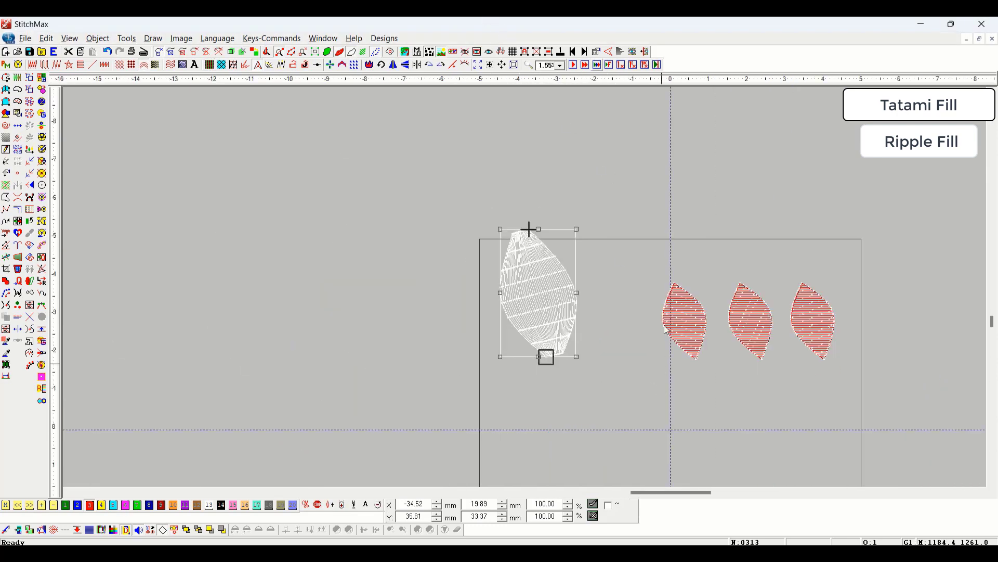
drag(655, 202, 466, 368)
scroll(575, 345, down, 2)
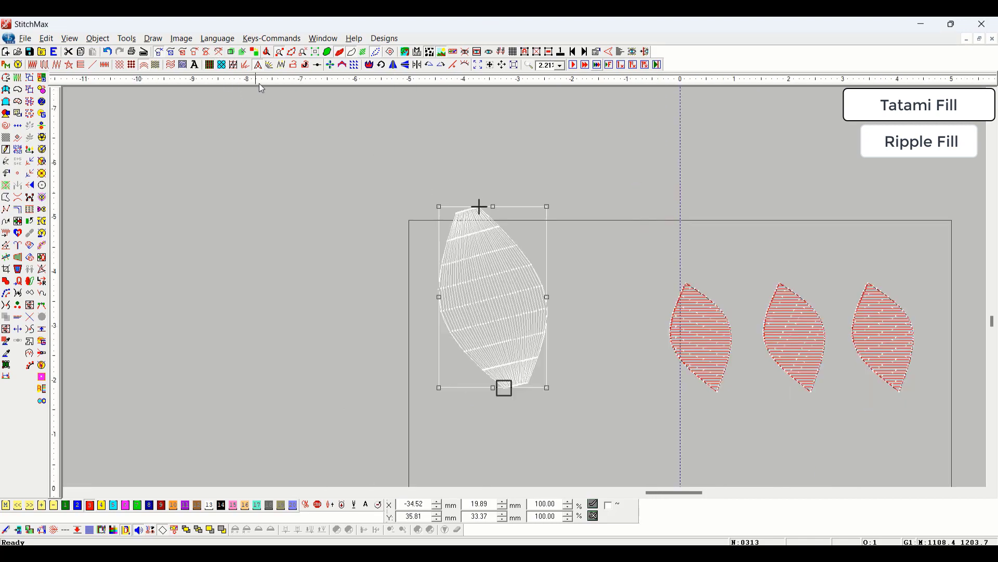
click(498, 309)
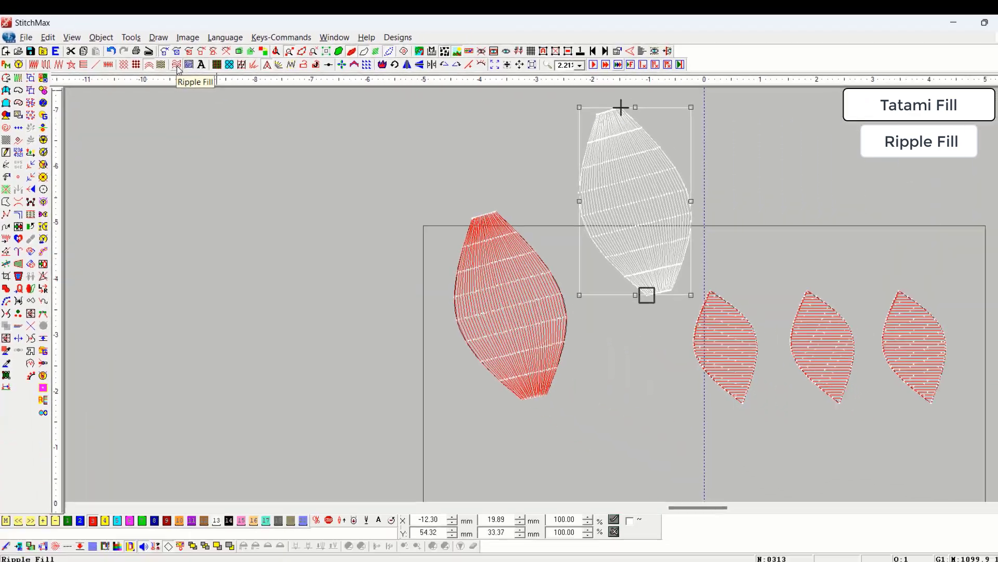
click(341, 95)
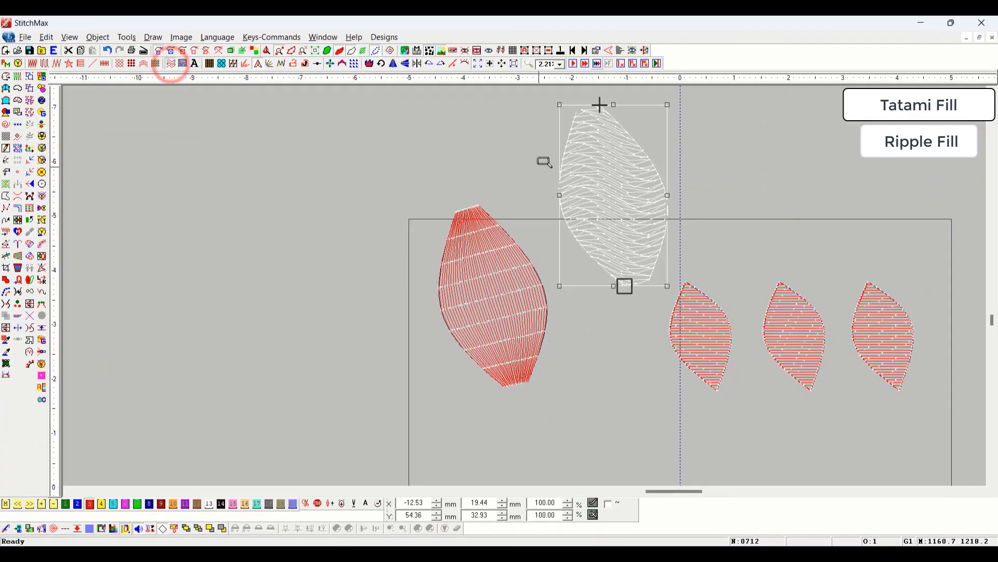
- Display the Ripple Fill leaf close up in 3D view and examine its wavy stitch pattern from base to tip
click(545, 161)
click(689, 325)
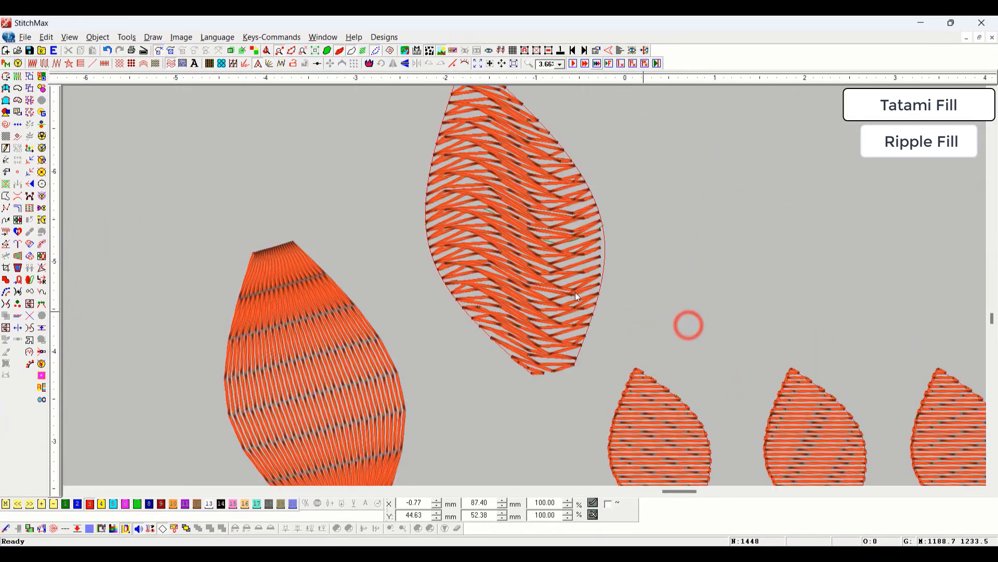
scroll(614, 333, up, 2)
click(508, 272)
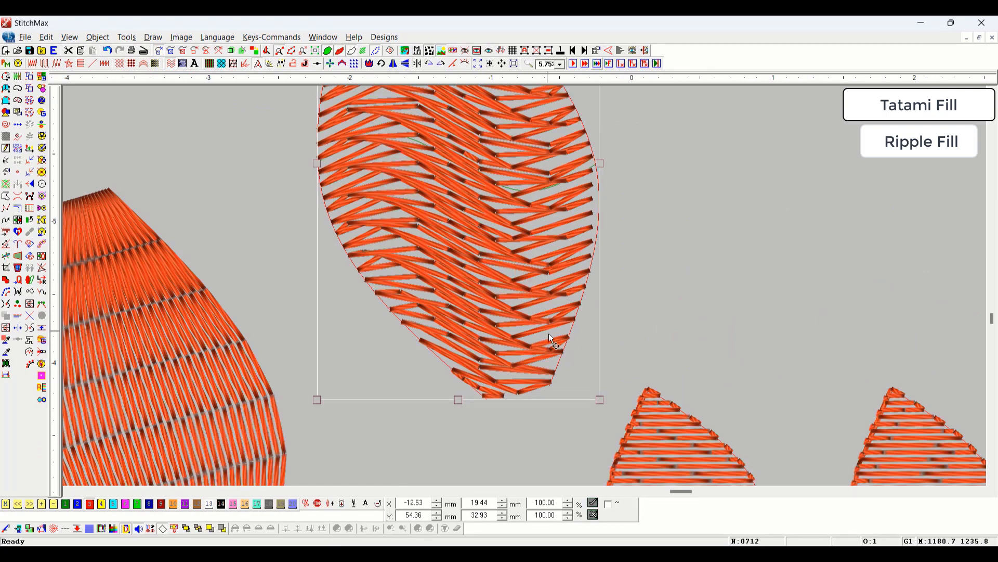
scroll(548, 332, down, 2)
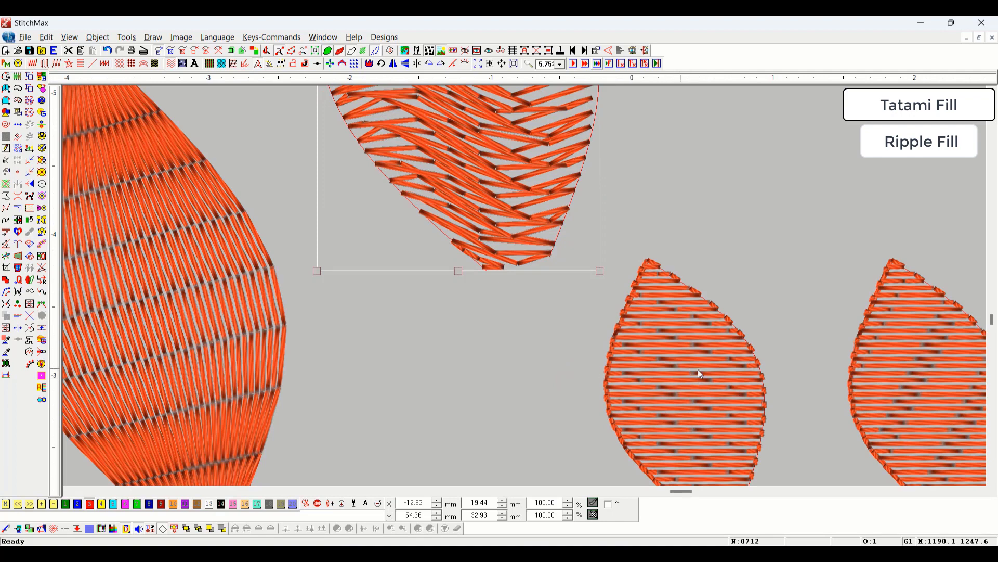
scroll(698, 369, up, 2)
scroll(510, 276, down, 1)
scroll(504, 267, up, 2)
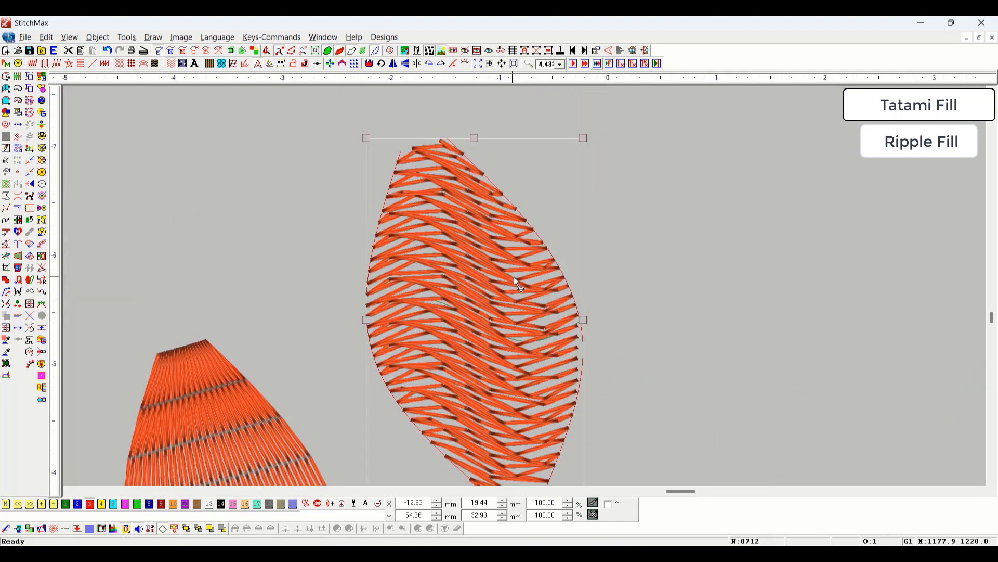
- Reshape the Ripple Fill leaf's guide curve by raising its two inner nodes and extending its right end beyond the outline
double_click(514, 277)
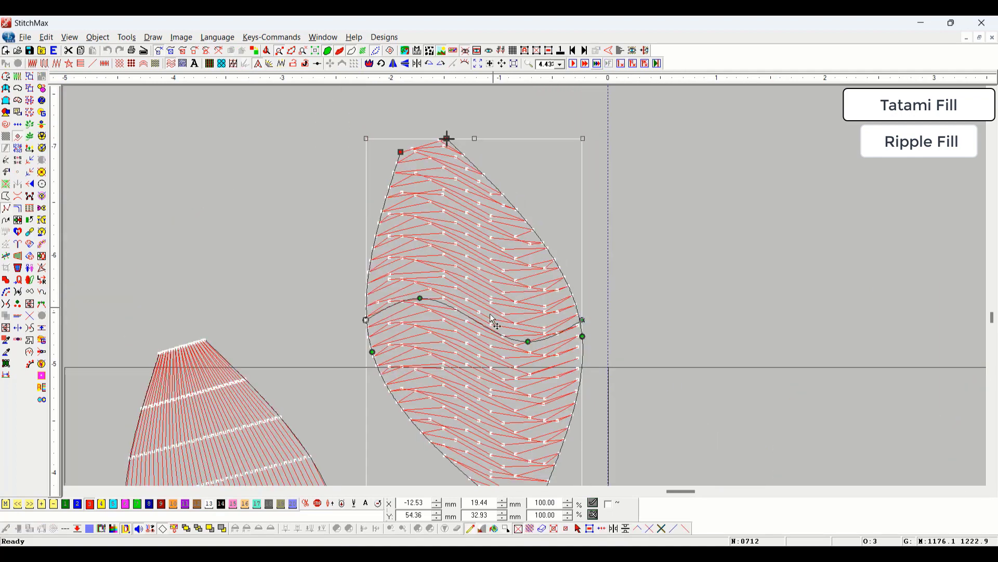
click(530, 343)
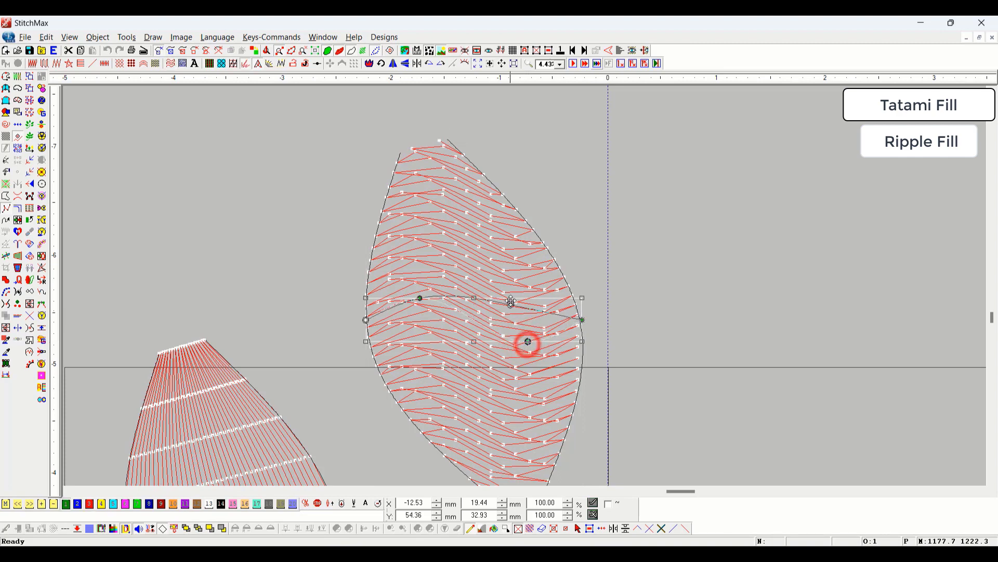
drag(511, 301, 511, 300)
drag(423, 299, 407, 280)
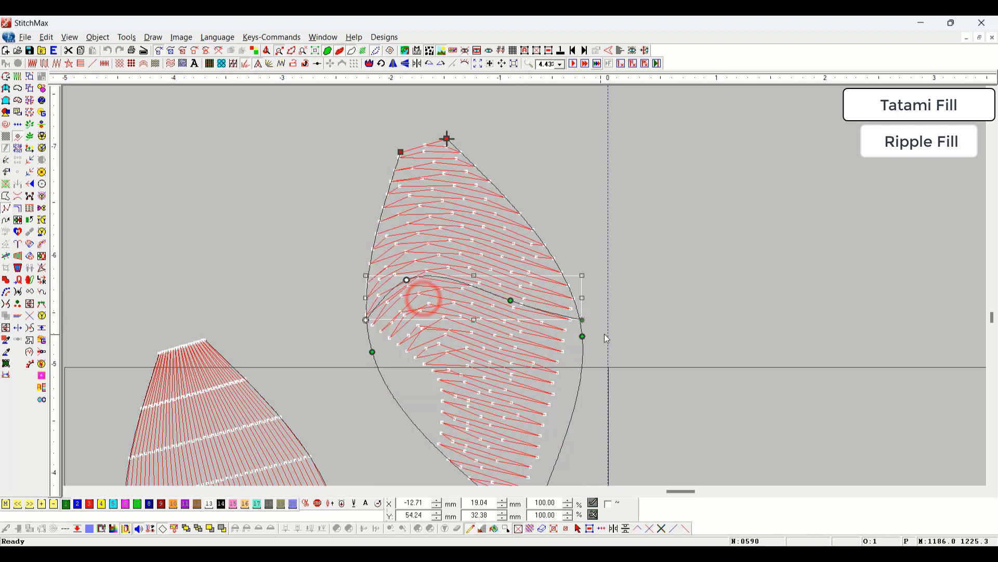
drag(583, 320, 674, 348)
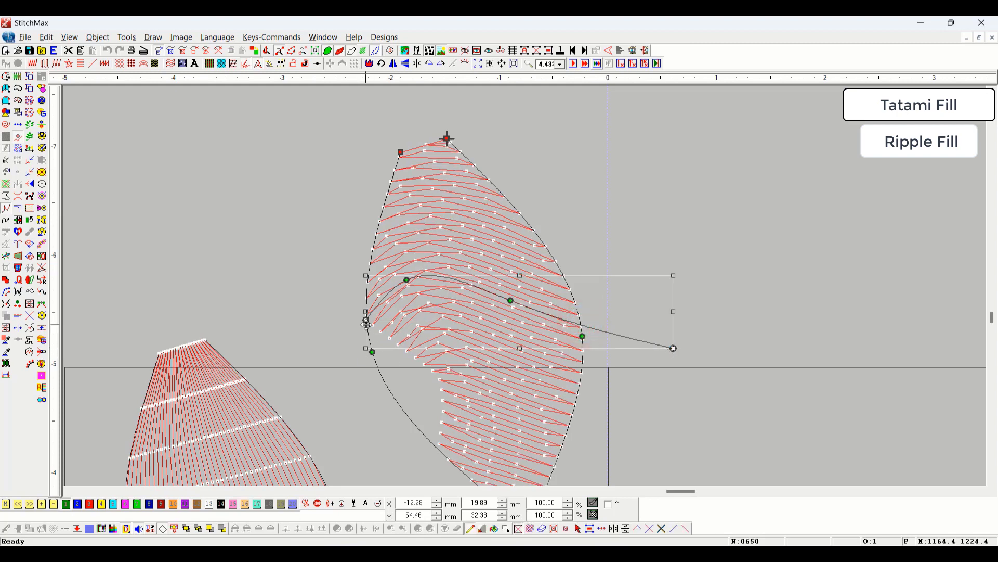
- Reorient the ripple guide curve lengthwise through the leaf, with its ends beyond the tip and the base
drag(366, 322, 422, 129)
click(410, 282)
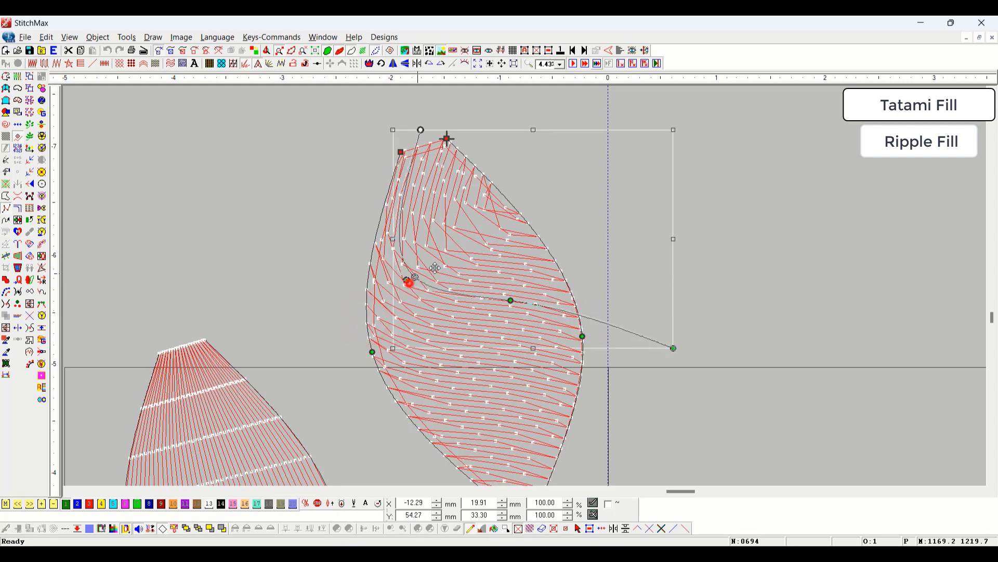
drag(434, 268, 461, 259)
drag(511, 300, 497, 359)
scroll(642, 179, down, 4)
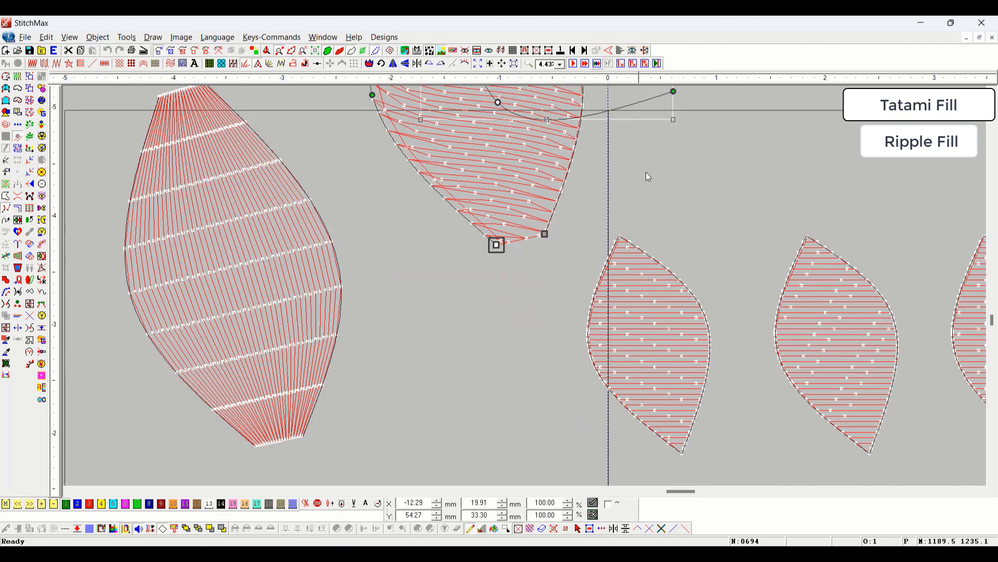
drag(673, 91, 521, 307)
scroll(513, 306, up, 4)
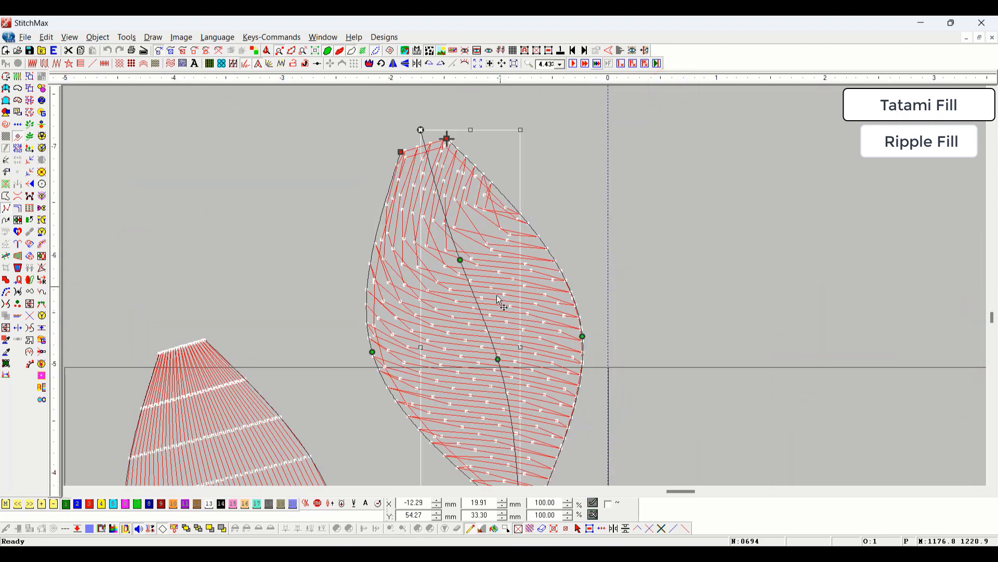
- Bend the lengthwise guide curve into a gentle S shape and show the resulting stitches in 3D view
drag(499, 361, 519, 365)
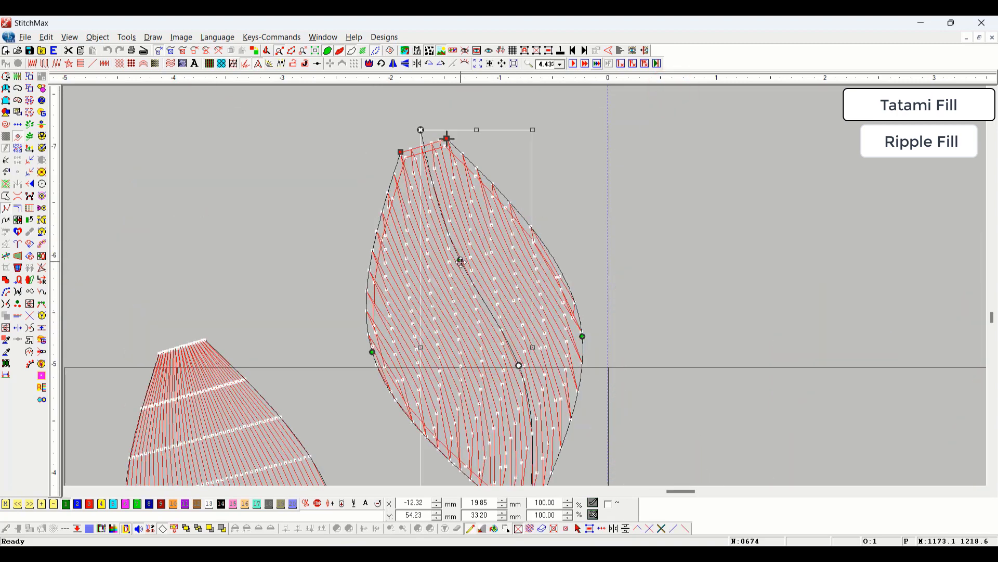
click(460, 261)
drag(453, 266, 453, 266)
click(749, 323)
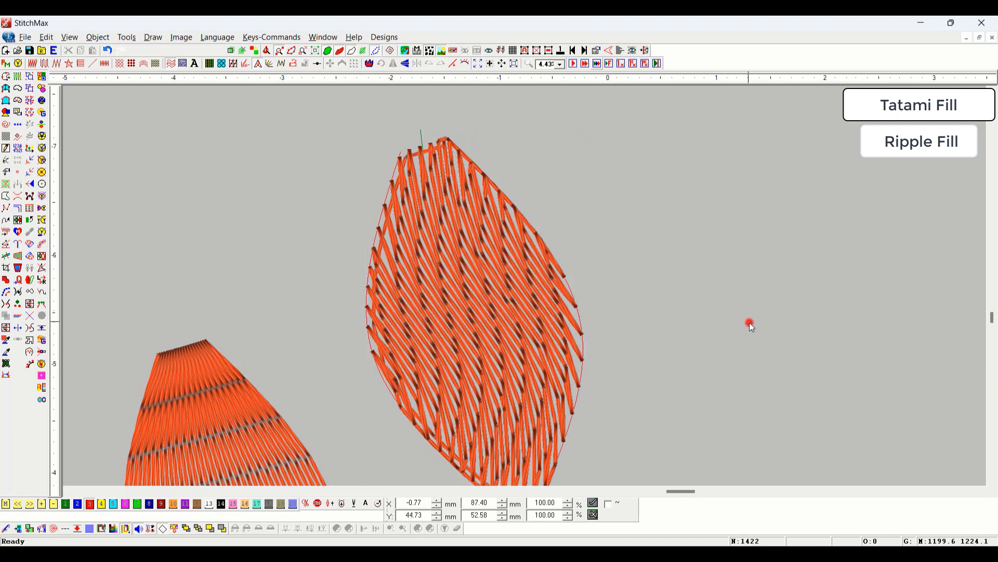
- Review the Ripple Fill leaf's parameters and leave them without making changes
scroll(585, 367, down, 3)
click(507, 280)
double_click(513, 327)
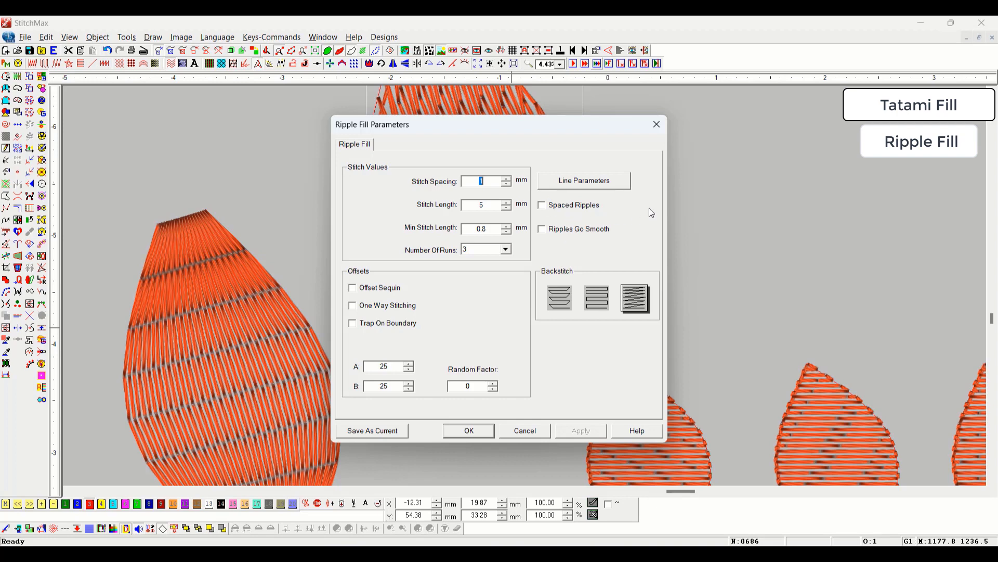
key(Escape)
- Move the guide curve's lower inner node toward the leaf's centre and delete its upper inner node
scroll(613, 217, down, 2)
key(space)
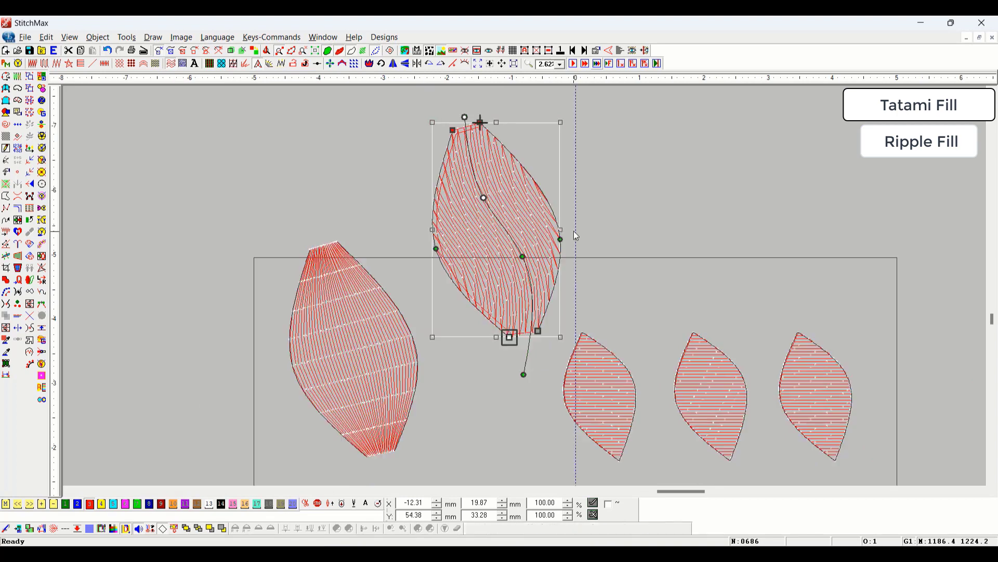
drag(524, 259, 487, 242)
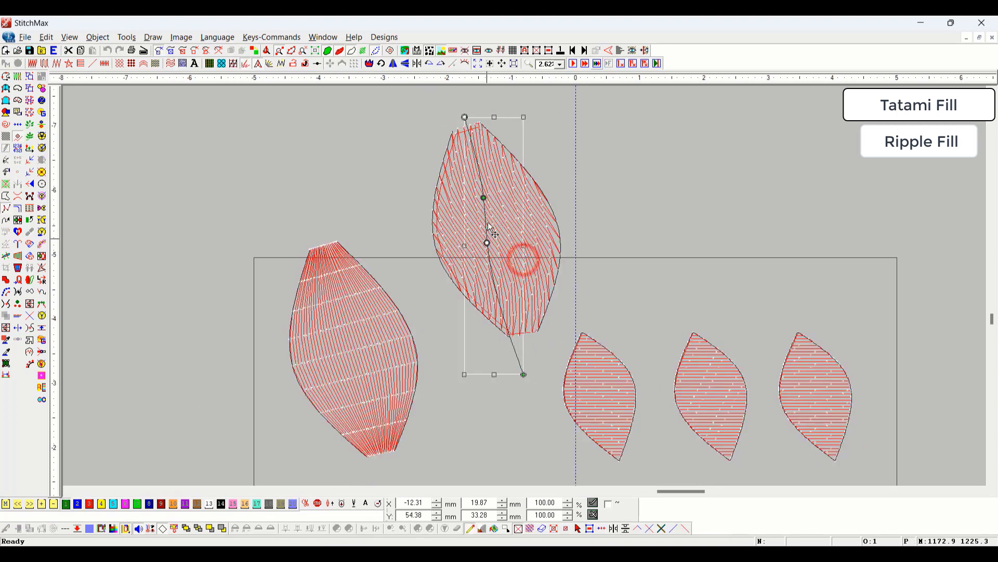
click(482, 197)
key(Delete)
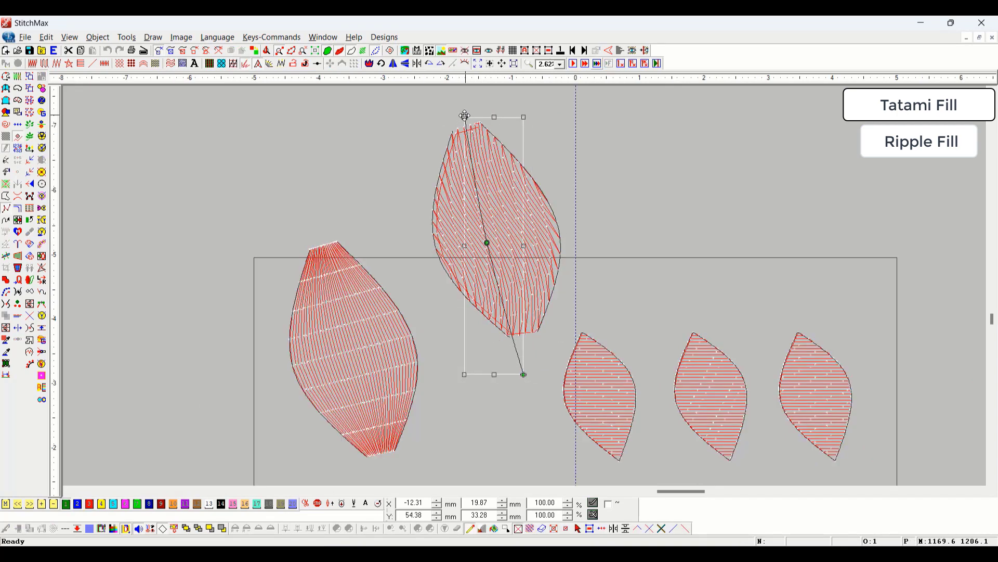
- Turn the ripple guide curve crosswise through the leaf, with its ends beyond both sides, and finish node editing
drag(465, 116, 610, 185)
drag(524, 375, 402, 275)
drag(485, 242, 494, 233)
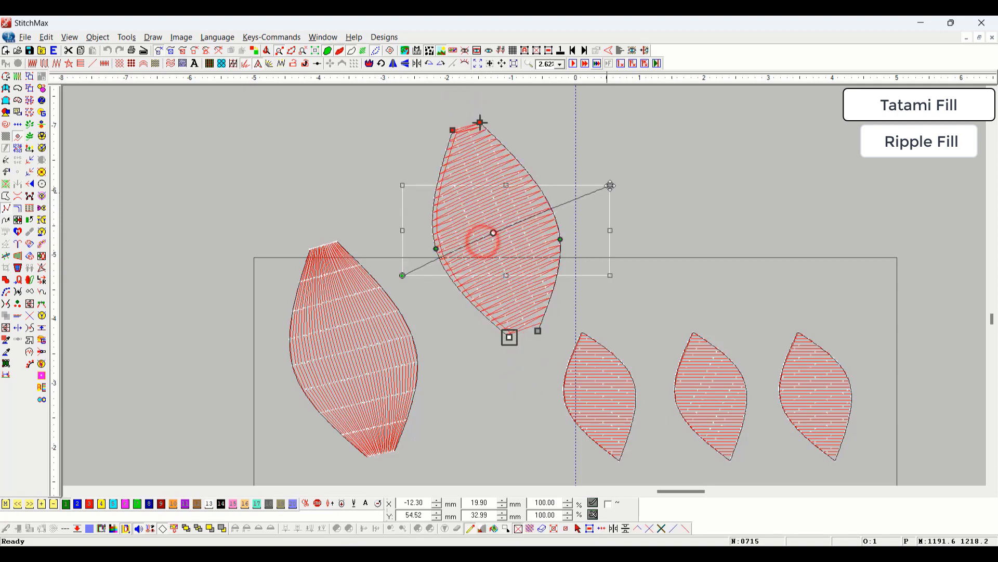
drag(611, 185, 615, 204)
key(Escape)
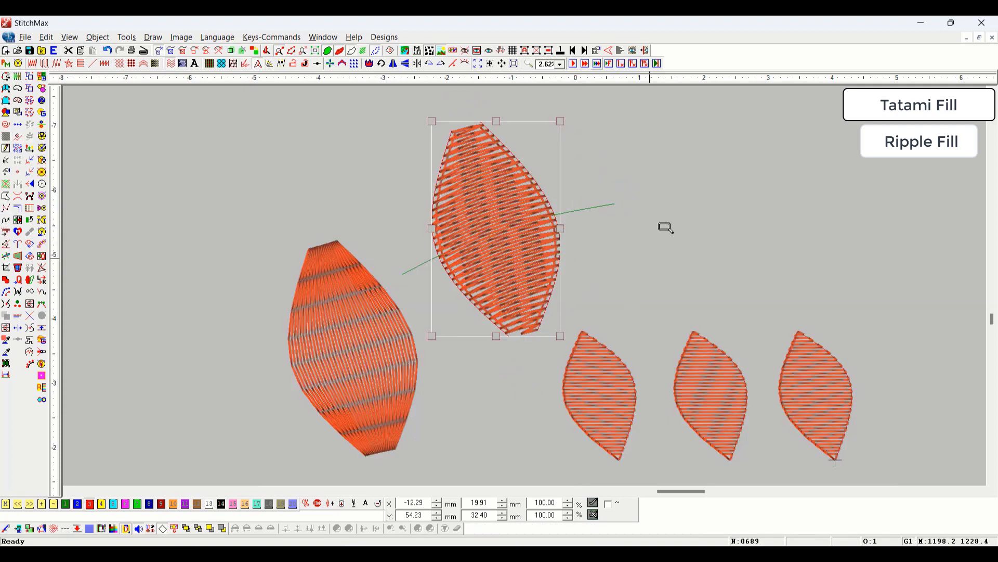
- Open the Ripple Fill leaf's line parameters and set the line Style to LutkanSatin
drag(650, 172, 369, 309)
key(Return)
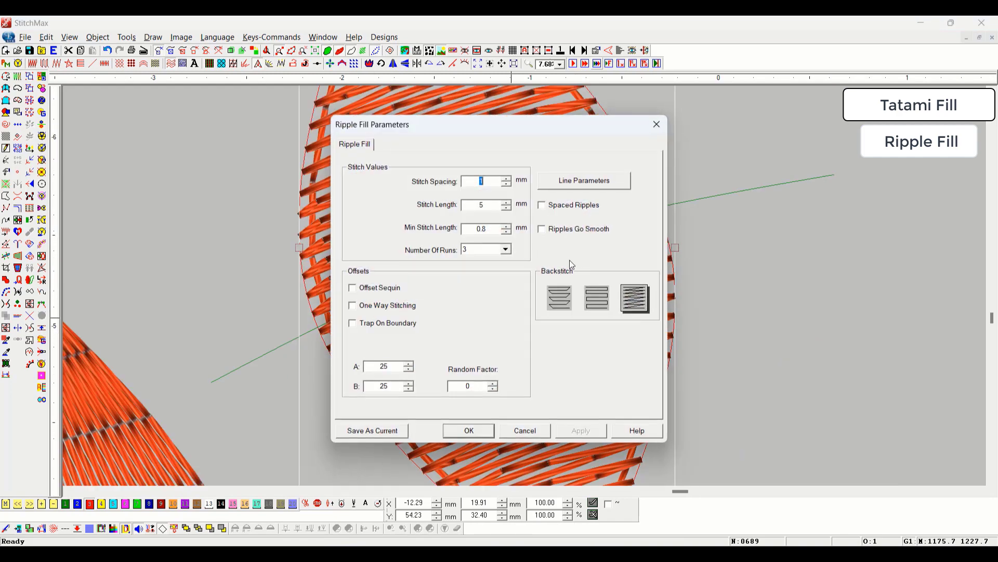
click(582, 181)
click(424, 213)
click(424, 223)
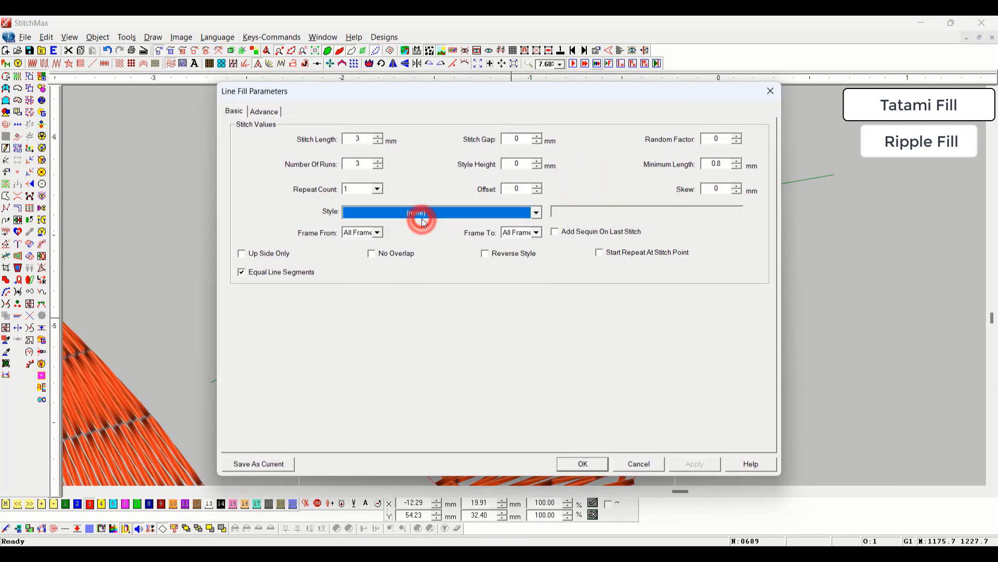
click(427, 212)
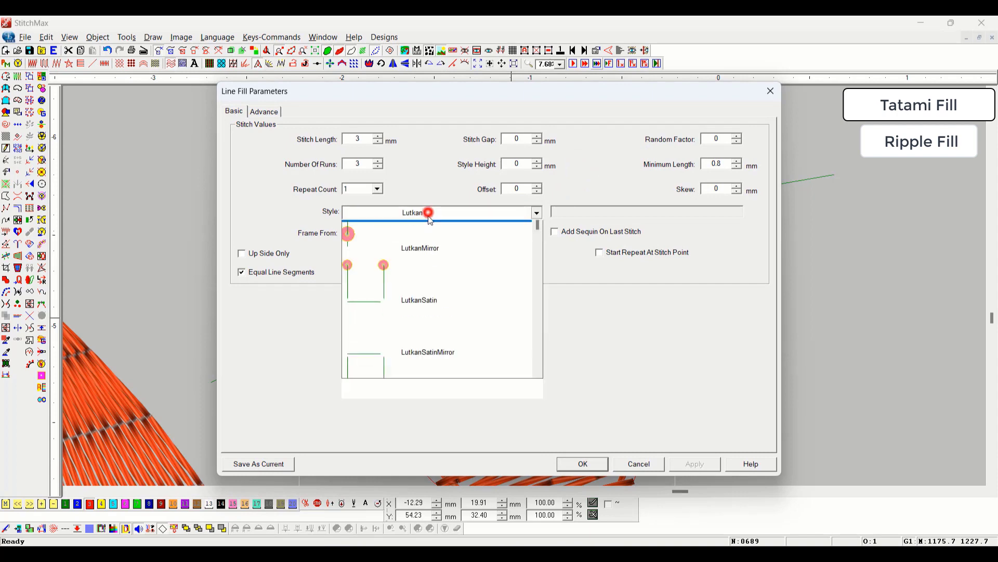
scroll(430, 234, down, 2)
click(446, 343)
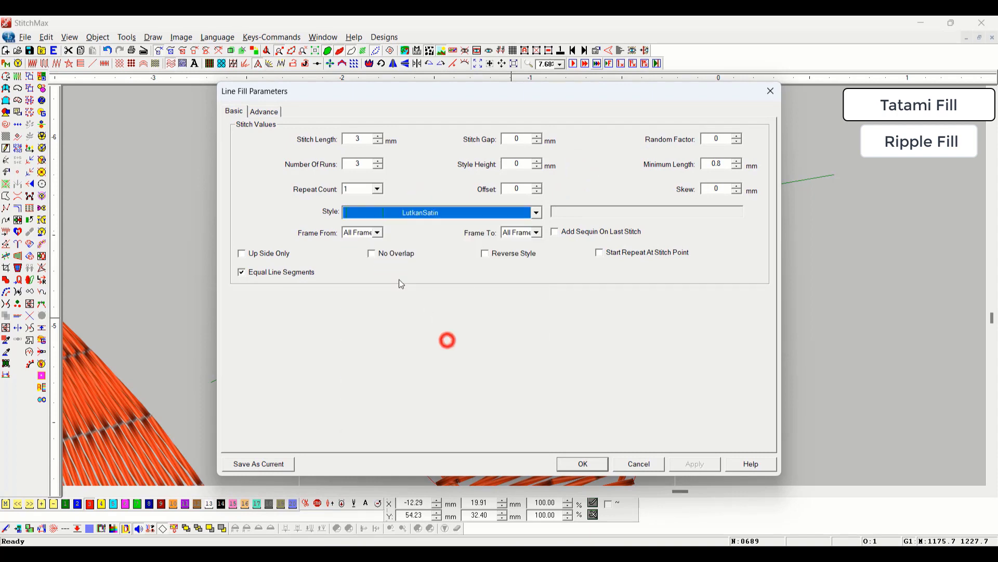
- Set Frame From and Frame To to 1, enable Force Last Frame On Last Stitch, and accept the line parameters
click(366, 232)
click(359, 252)
click(535, 231)
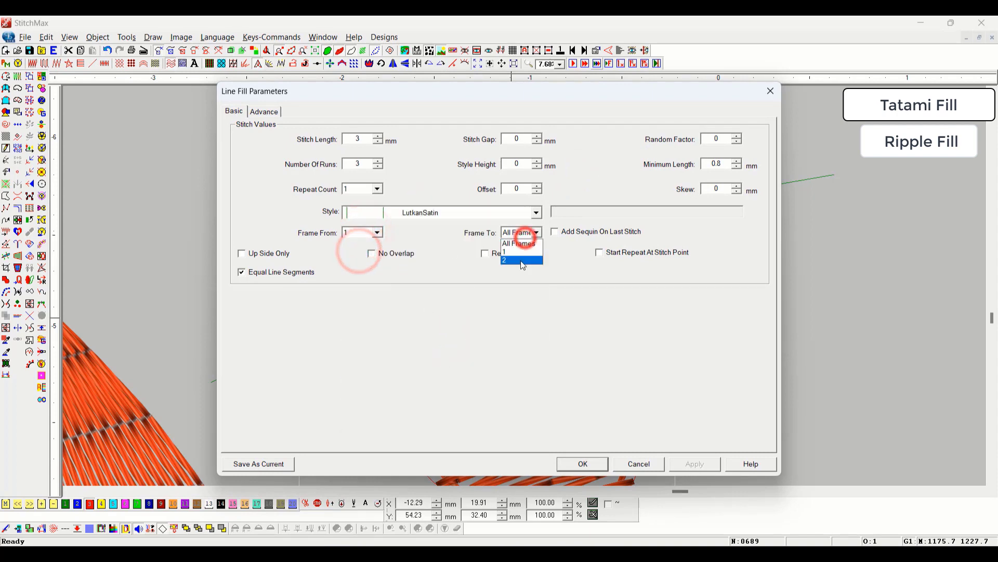
click(520, 251)
click(263, 111)
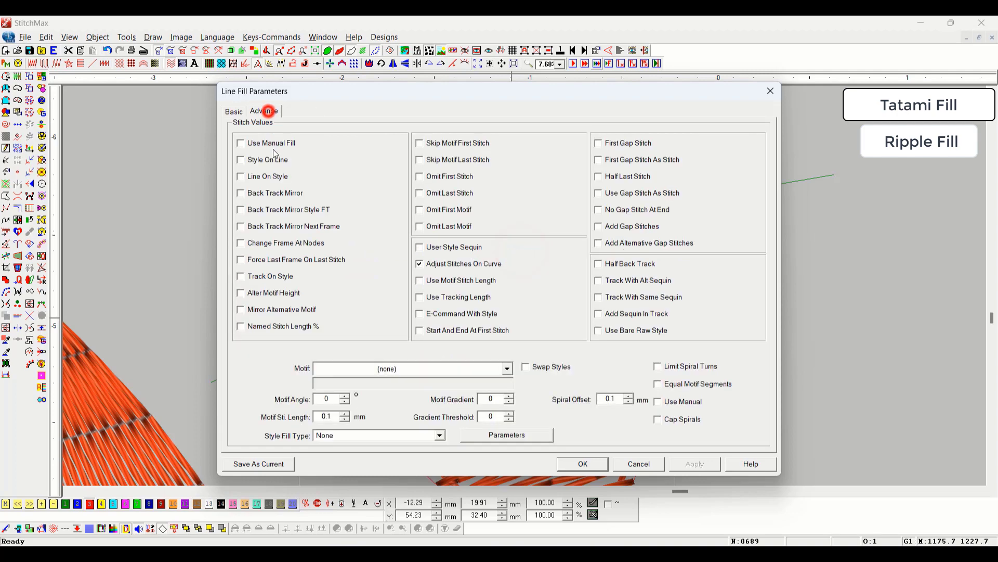
click(303, 263)
click(577, 466)
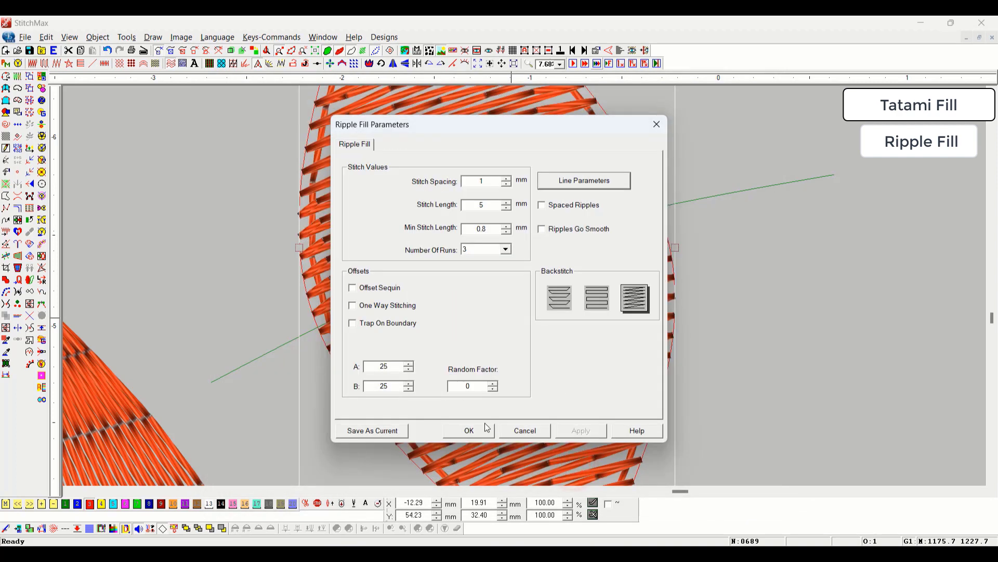
- Set the Ripple Fill's Stitch Spacing to 2.5 mm and Stitch Length to 2.5 mm, and view the whole leaf
double_click(486, 184)
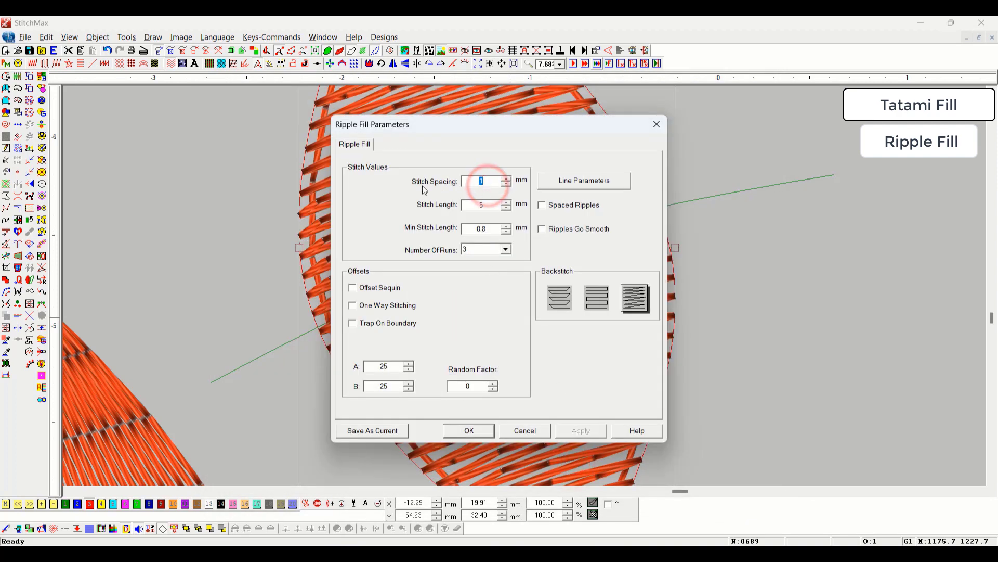
text(2.)
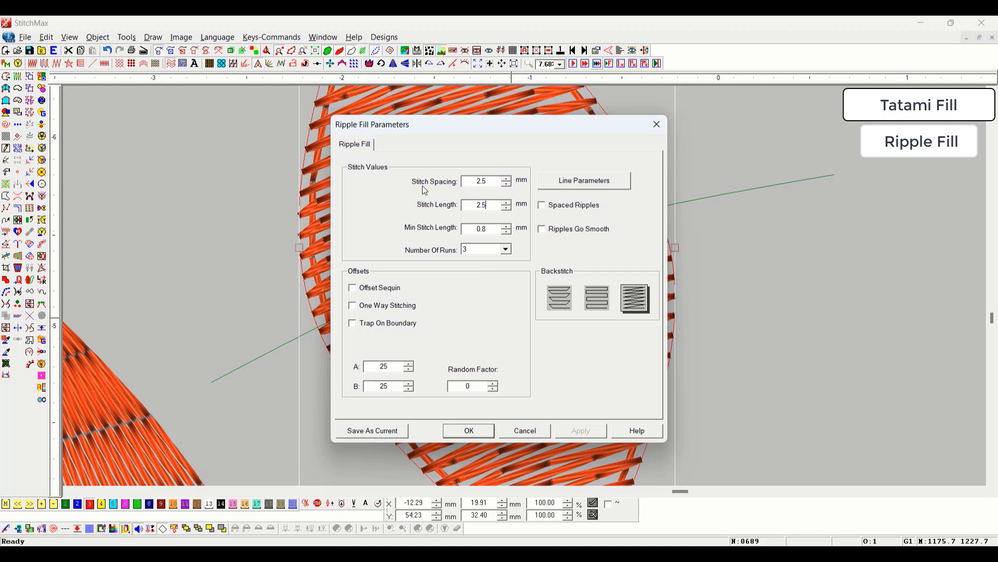
key(Return)
scroll(422, 186, down, 2)
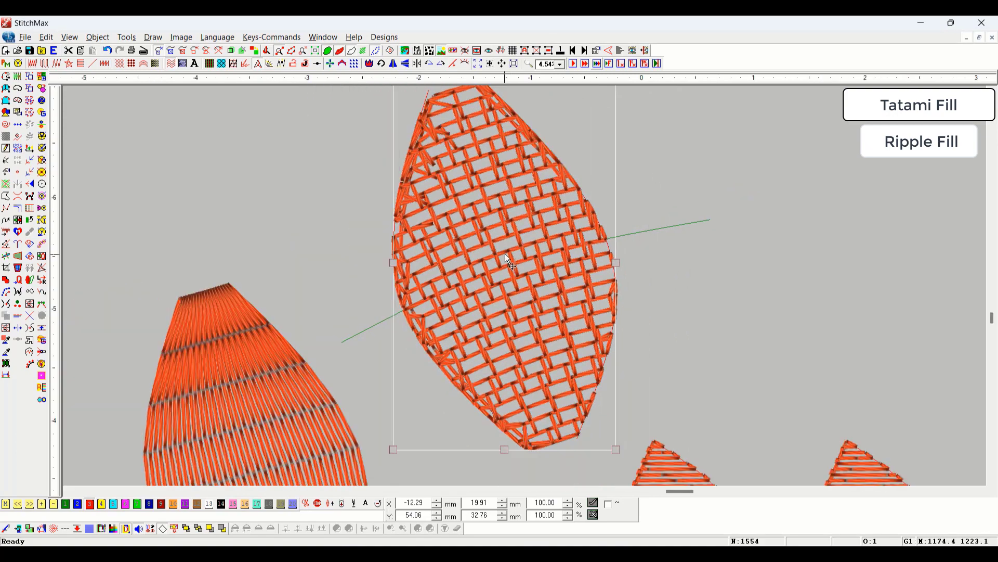
- Add sequins to the Ripple Fill leaf and cycle through alternative stitching arrangements
key(q)
key(Return)
key(ctrl+e)
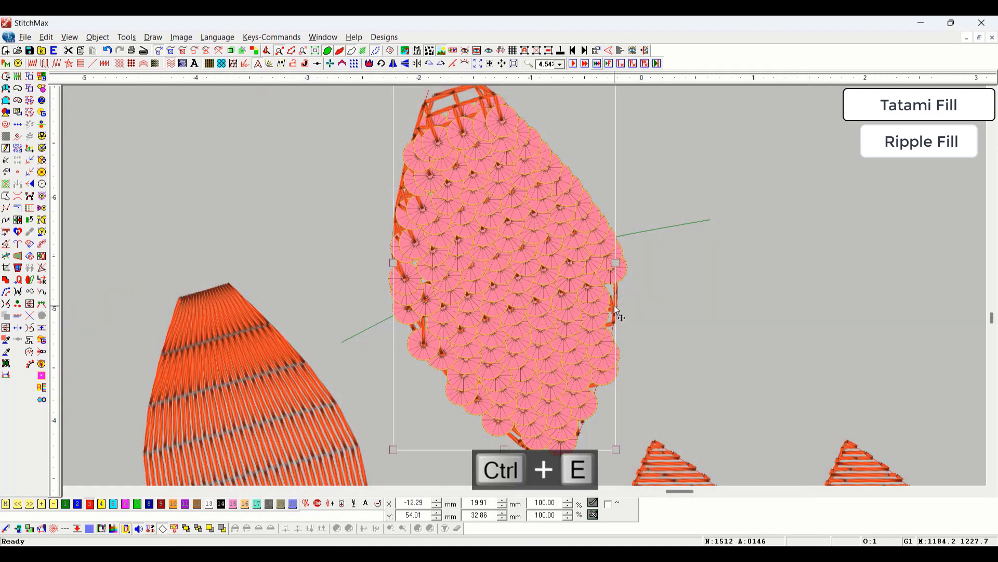
key(ctrl+e)
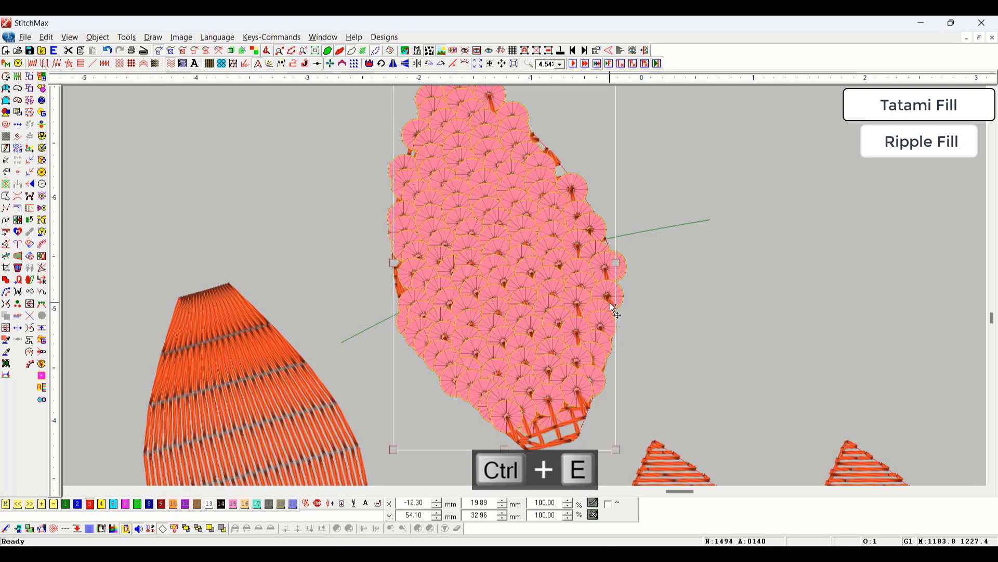
- Check the sequin leaf's Ripple Fill parameters and undo the last changes to its stitching
scroll(624, 337, up, 3)
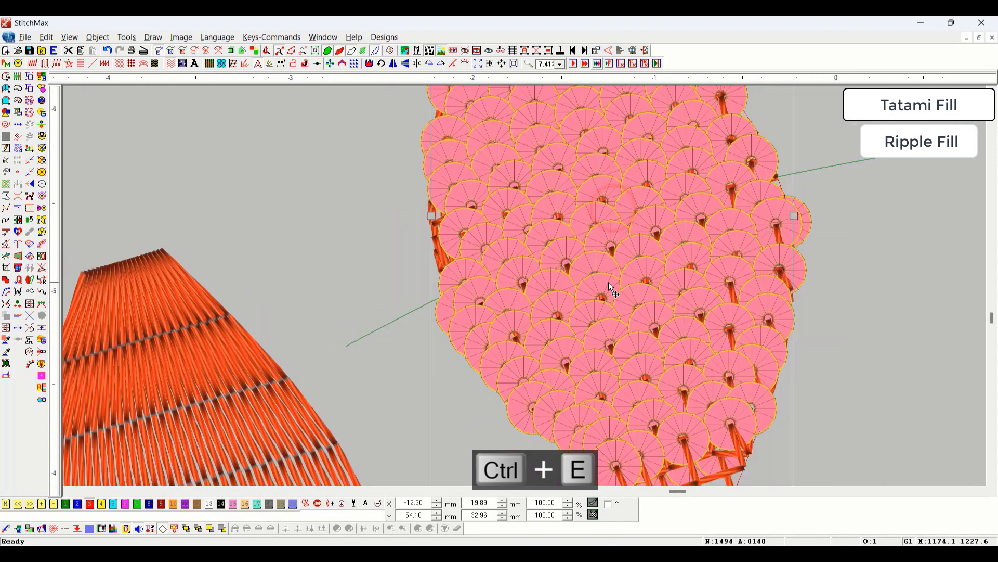
double_click(663, 265)
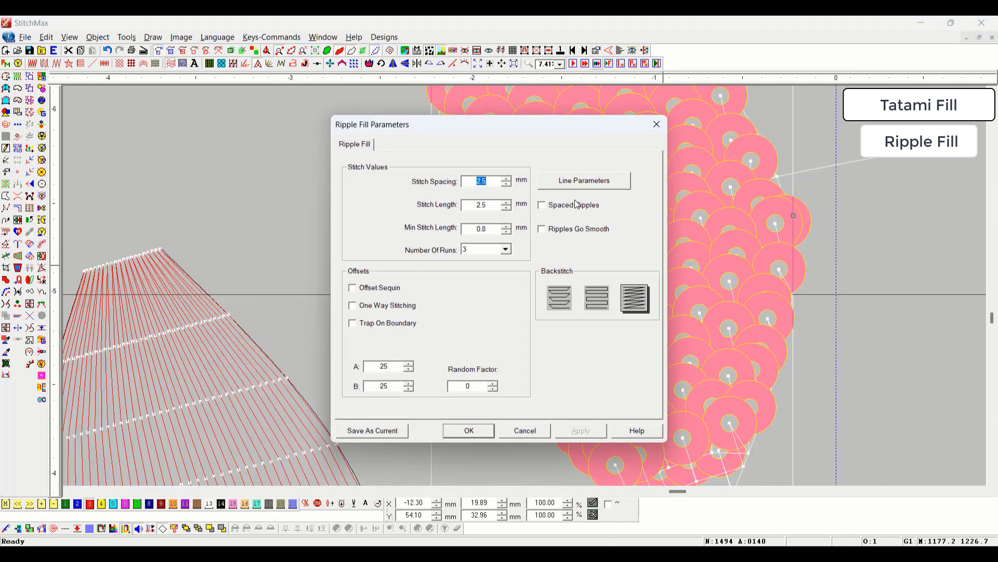
key(Return)
key(ctrl+z)
scroll(619, 233, up, 2)
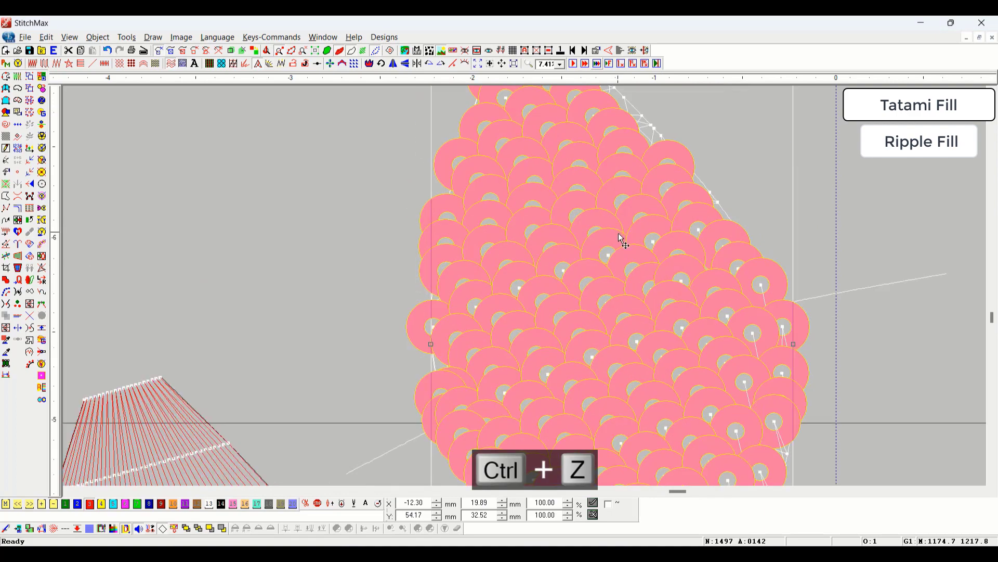
scroll(598, 244, down, 2)
key(ctrl+z)
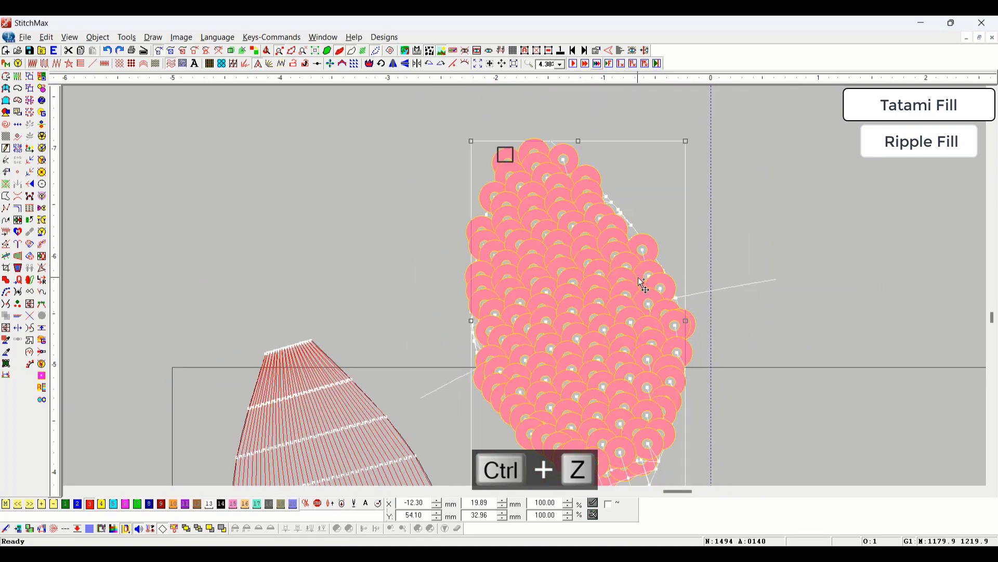
- Enable Ripples Go Smooth in the sequin leaf's Ripple Fill parameters and apply it
double_click(640, 281)
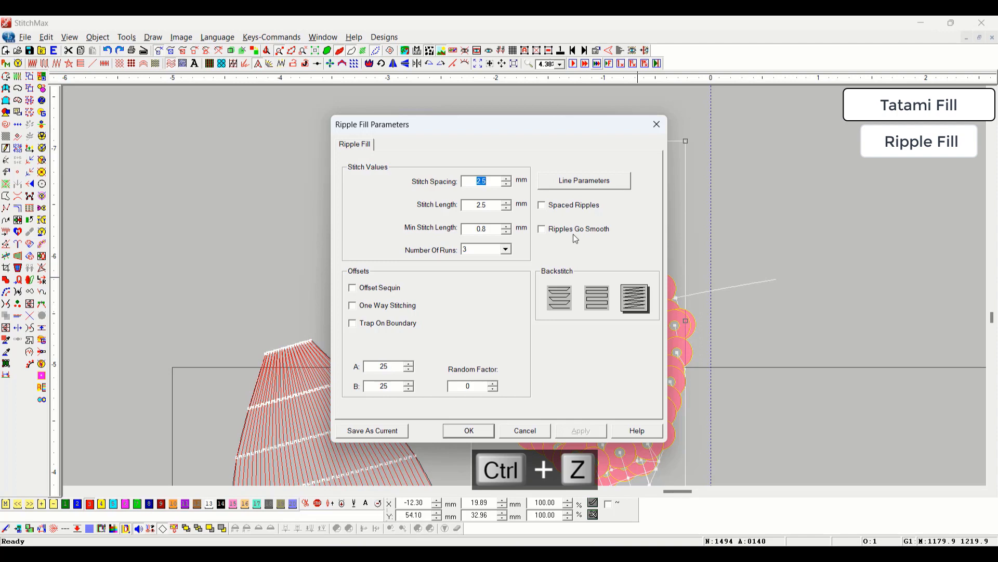
click(574, 234)
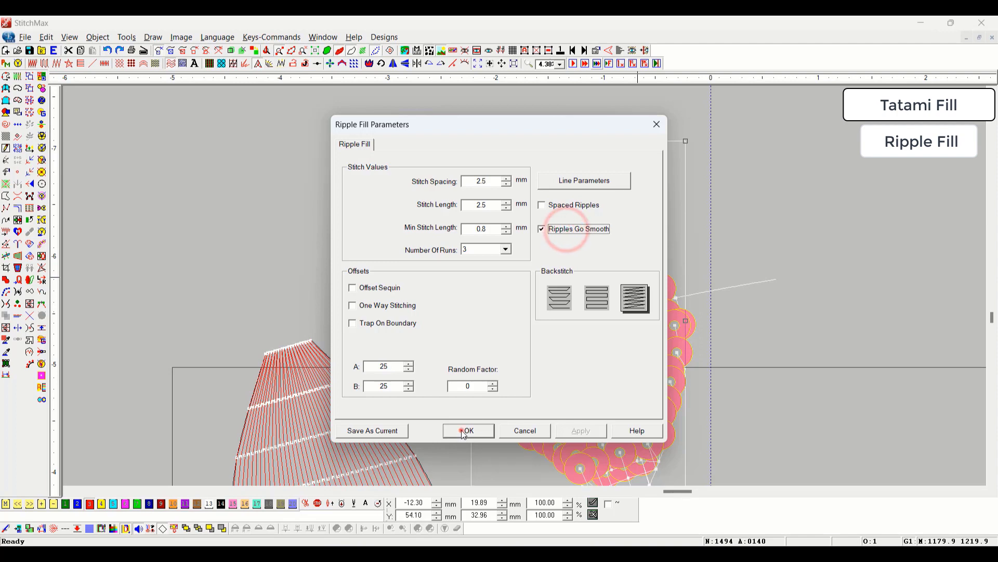
click(464, 432)
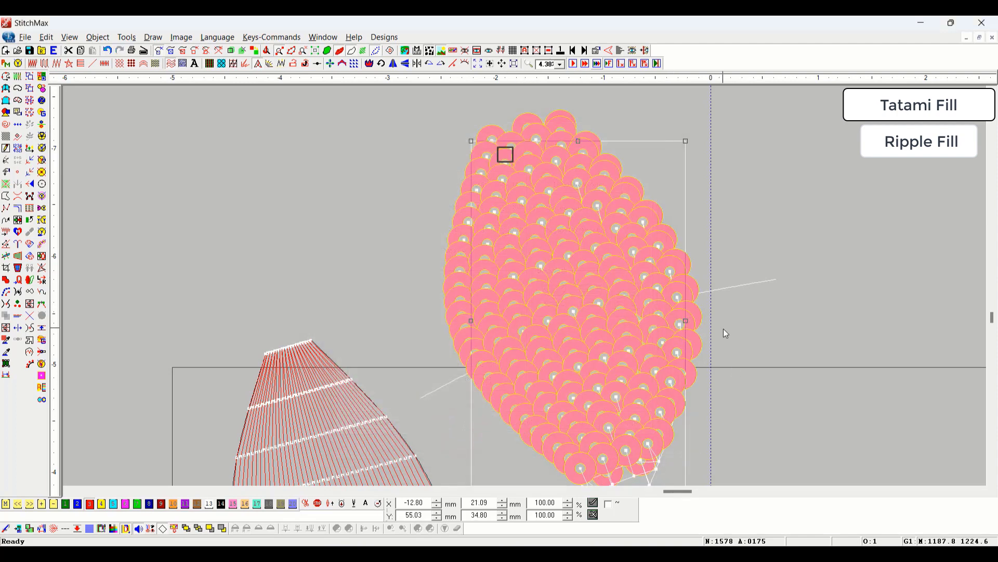
- Edit the ripple guide curve by converting its middle node to a semi circle and lowering its right end node
key(space)
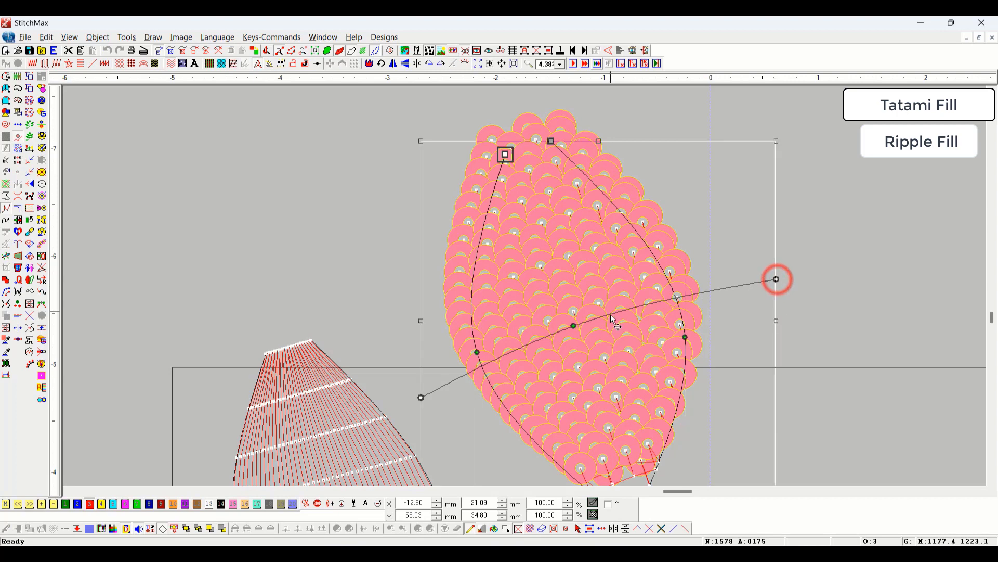
click(573, 326)
right_click(573, 327)
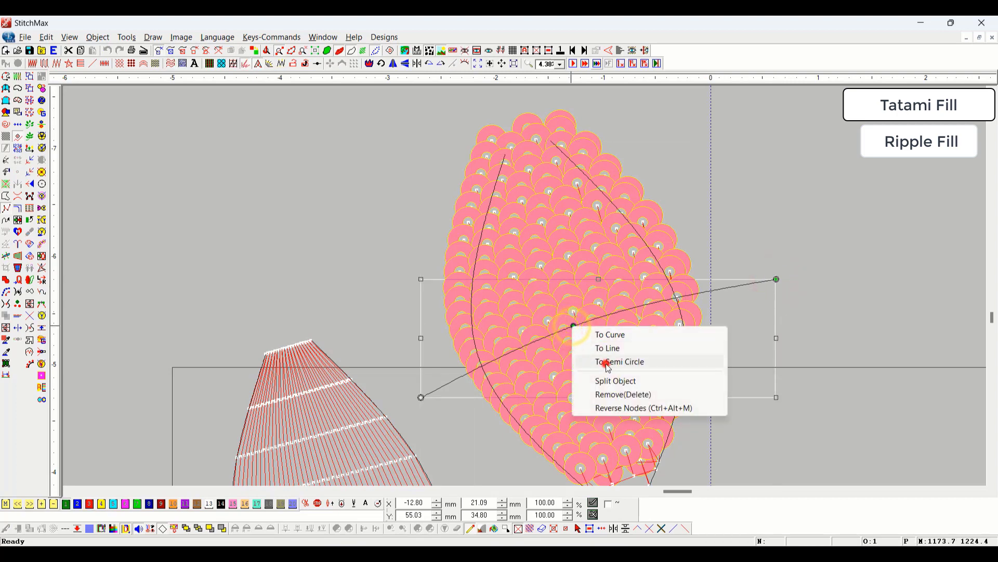
click(602, 361)
click(779, 280)
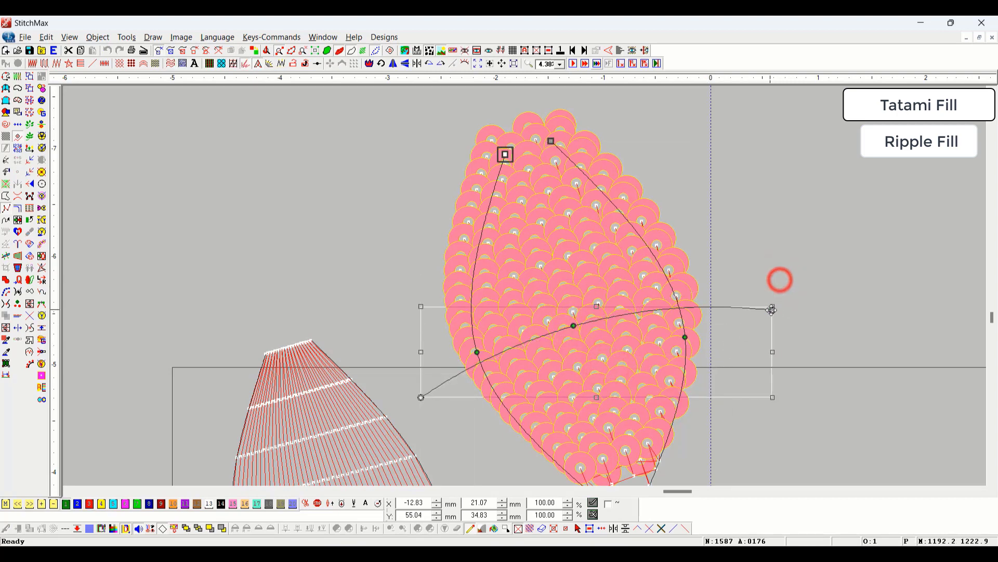
- Move the upper end node of the leaf's right edge inward toward the left edge to narrow the tip
click(552, 141)
drag(551, 141, 521, 149)
scroll(670, 410, down, 1)
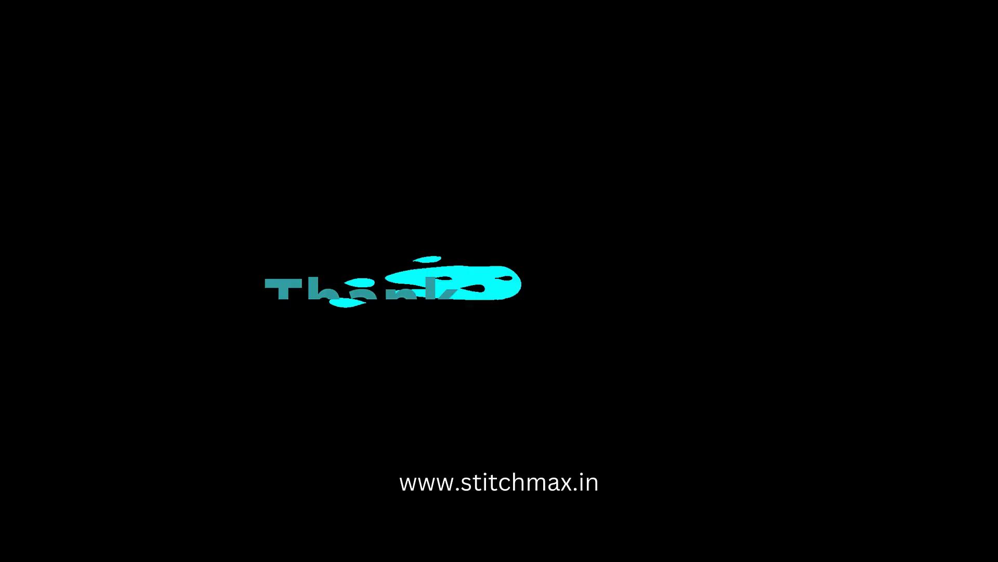